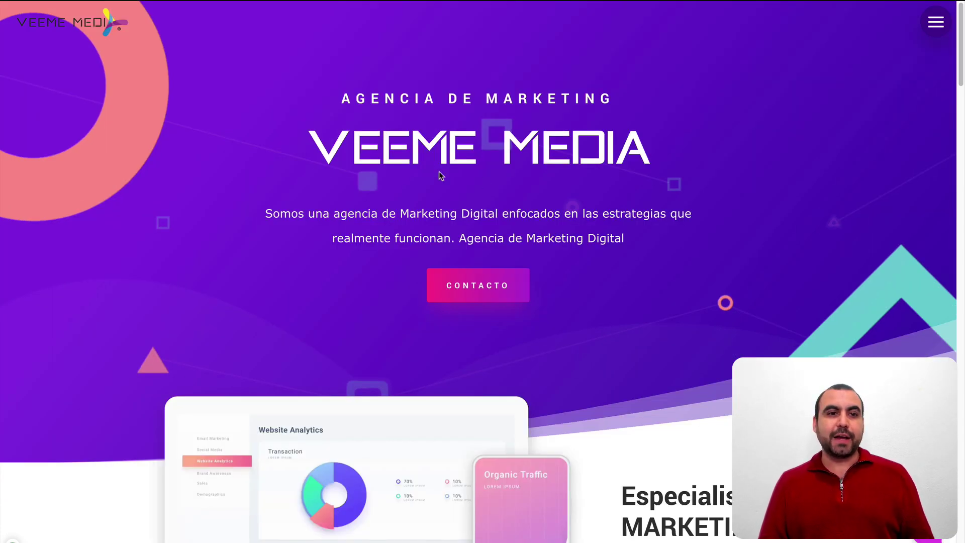
- Open and close the site's full-screen navigation menu, then head to Appearance in the admin sidebar
click(938, 26)
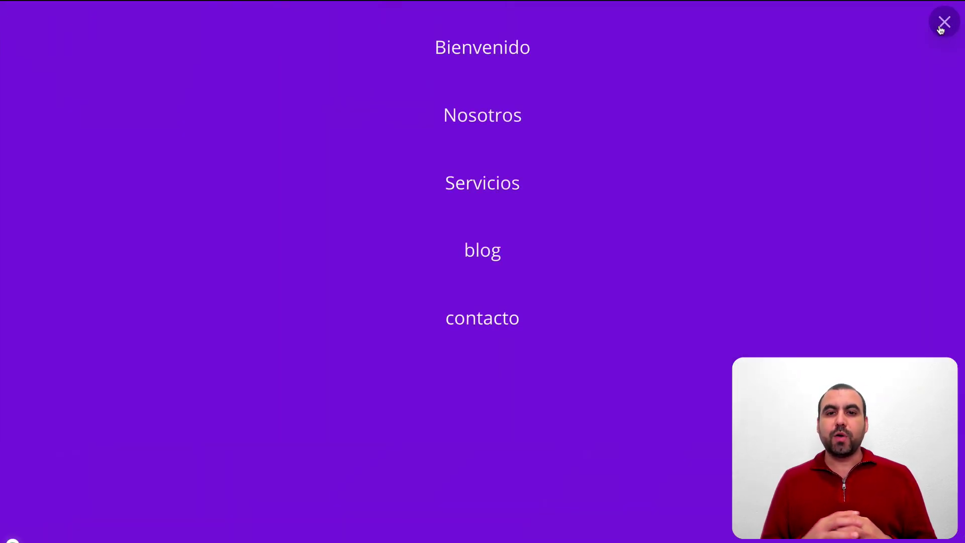
click(941, 26)
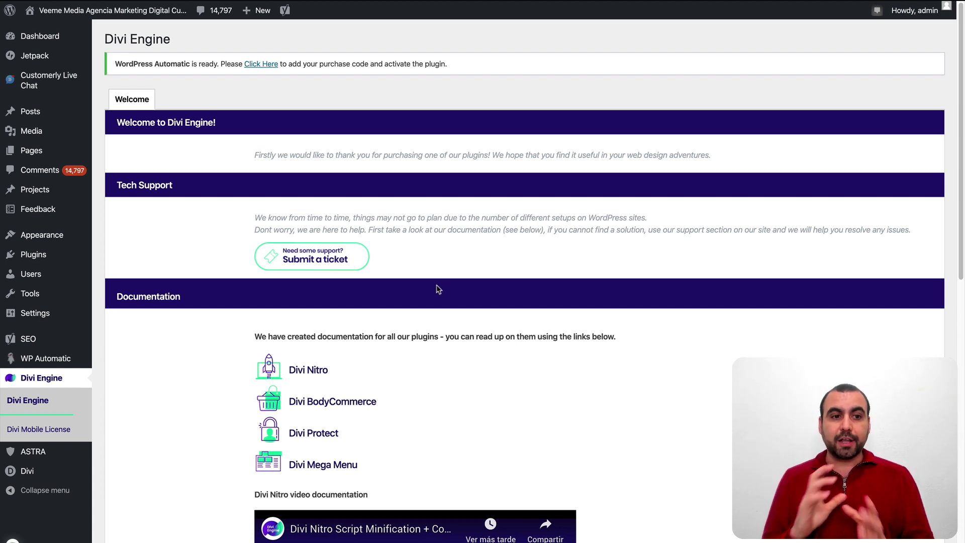
mouse_move(52, 236)
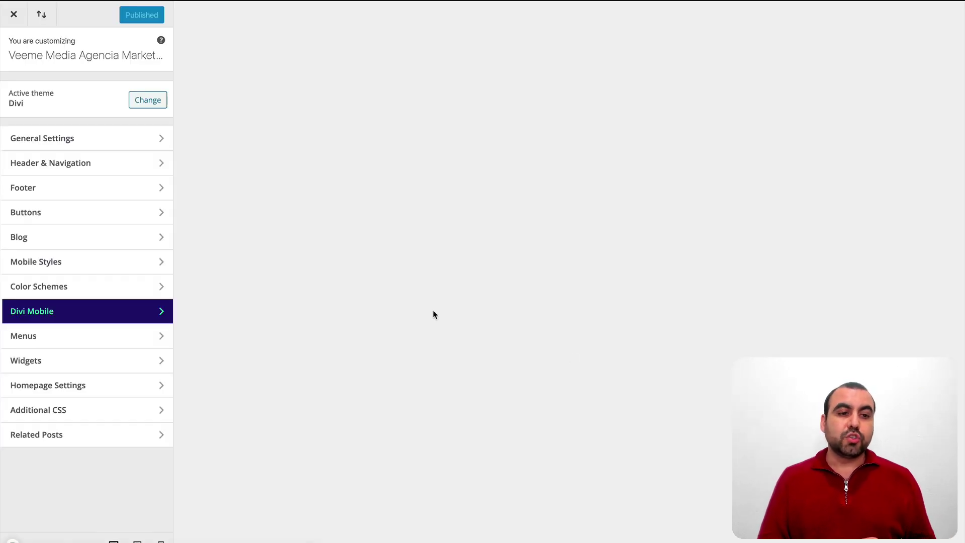
- Go into the Divi Mobile panel and open its Menu Style and Settings section
click(26, 316)
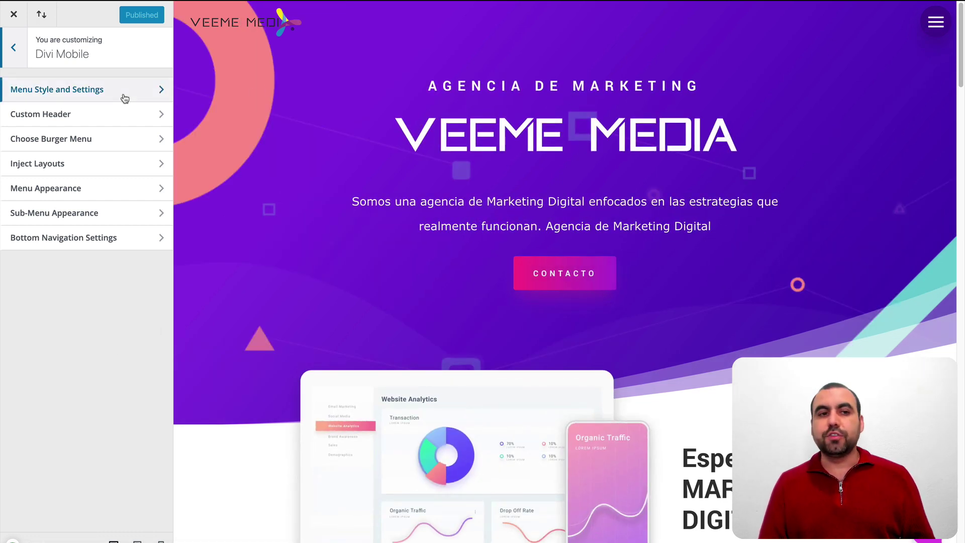
click(76, 98)
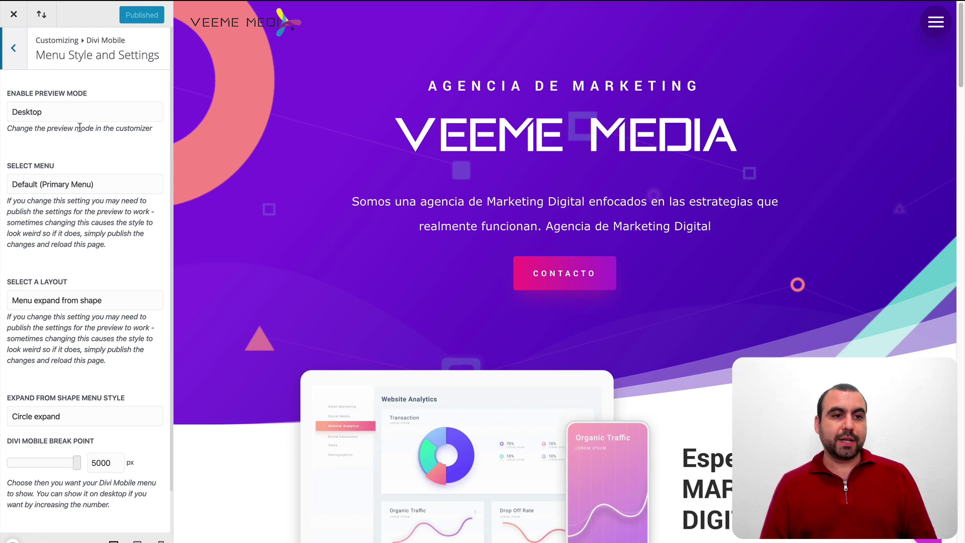
- Keep preview mode on Desktop, try a 656 px break point, then raise it to 4918 px
click(53, 117)
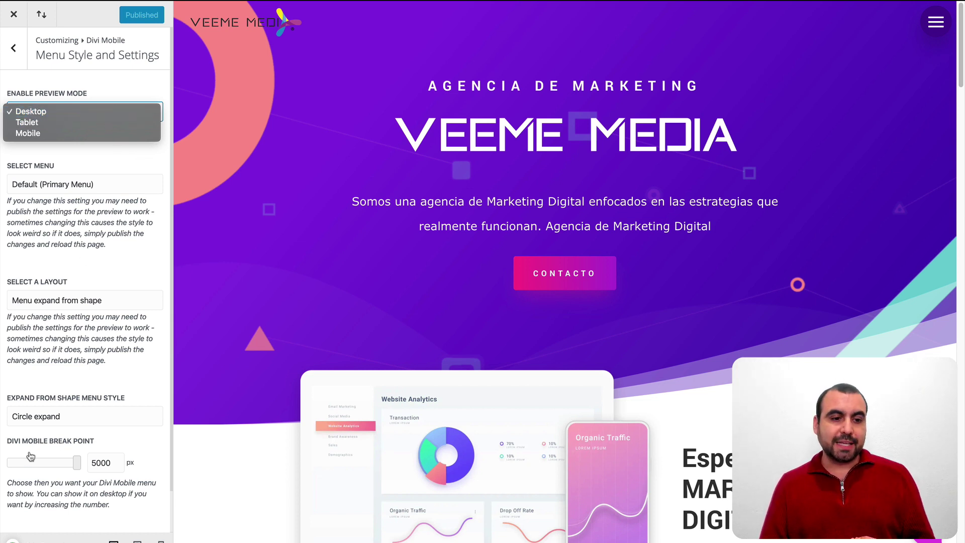
click(92, 443)
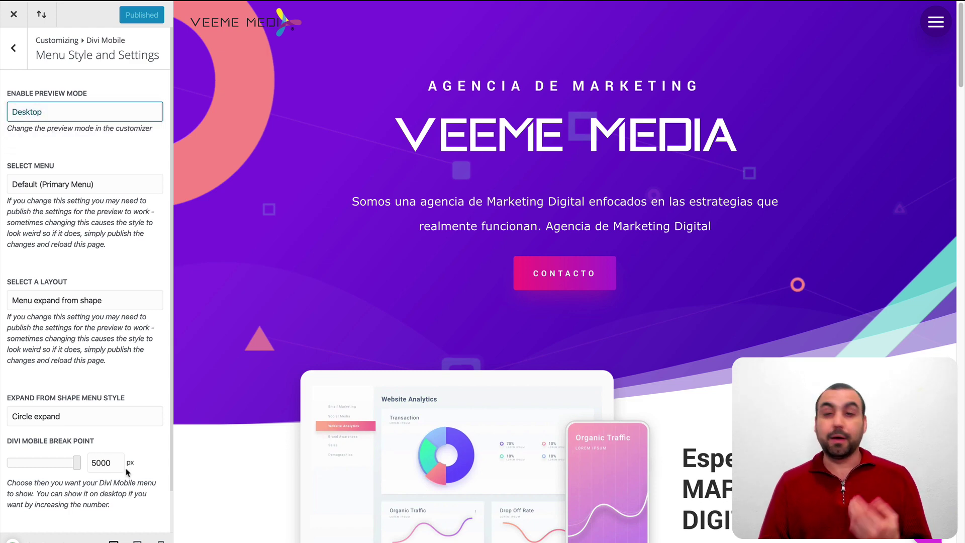
click(30, 468)
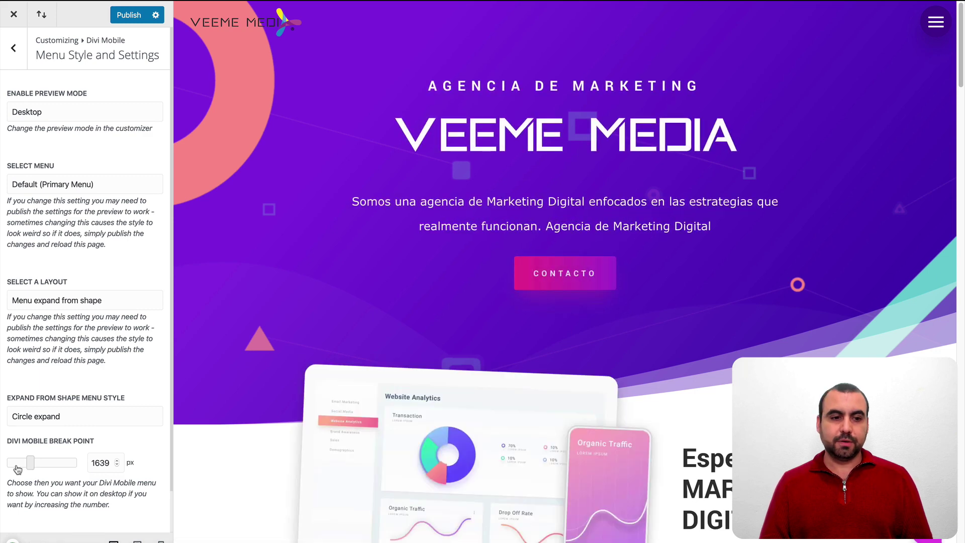
click(17, 469)
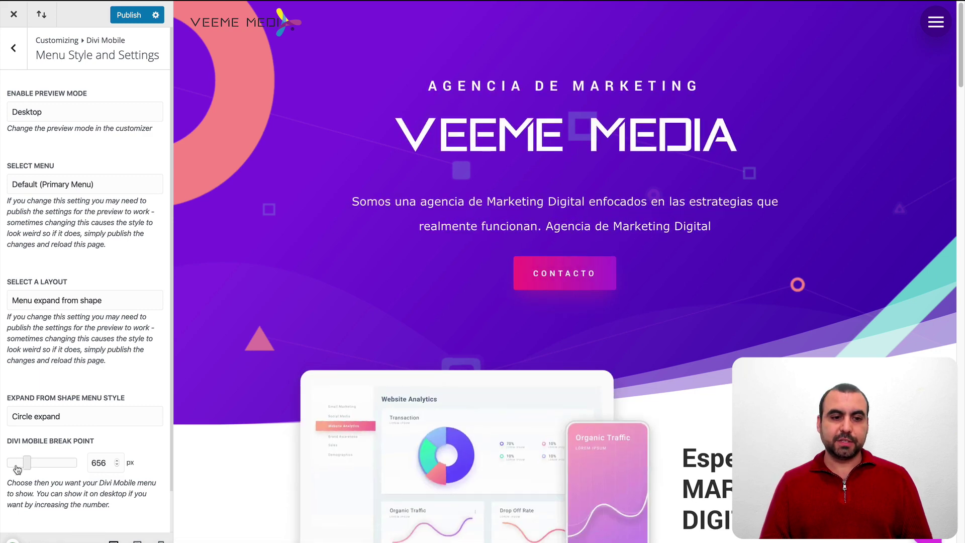
click(15, 469)
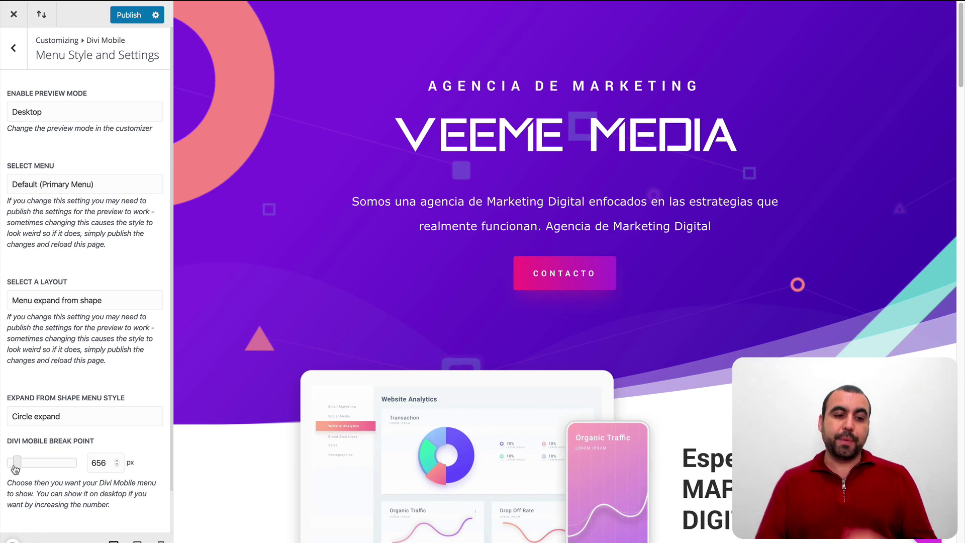
click(76, 465)
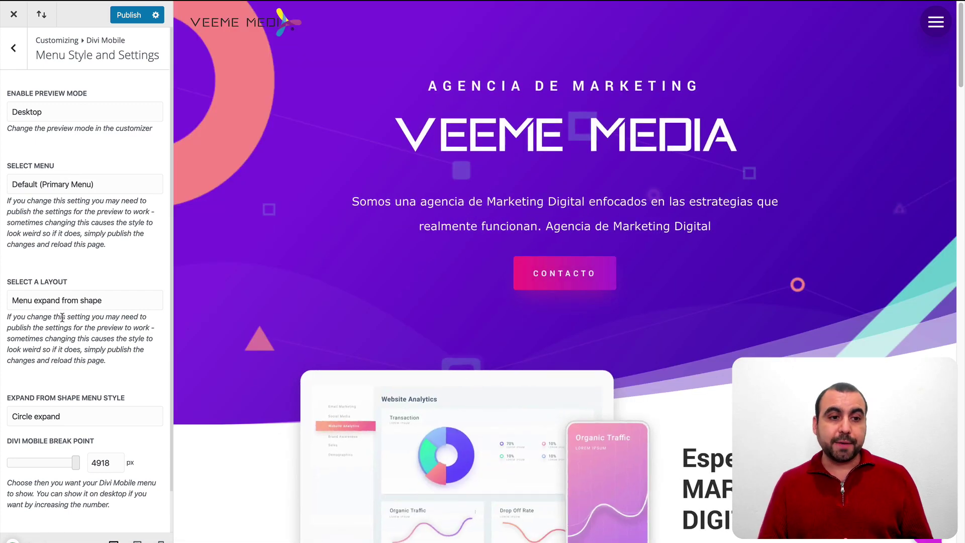
- Try the 'Menu appear from outside screen' layout and test the side menu in the preview
click(85, 309)
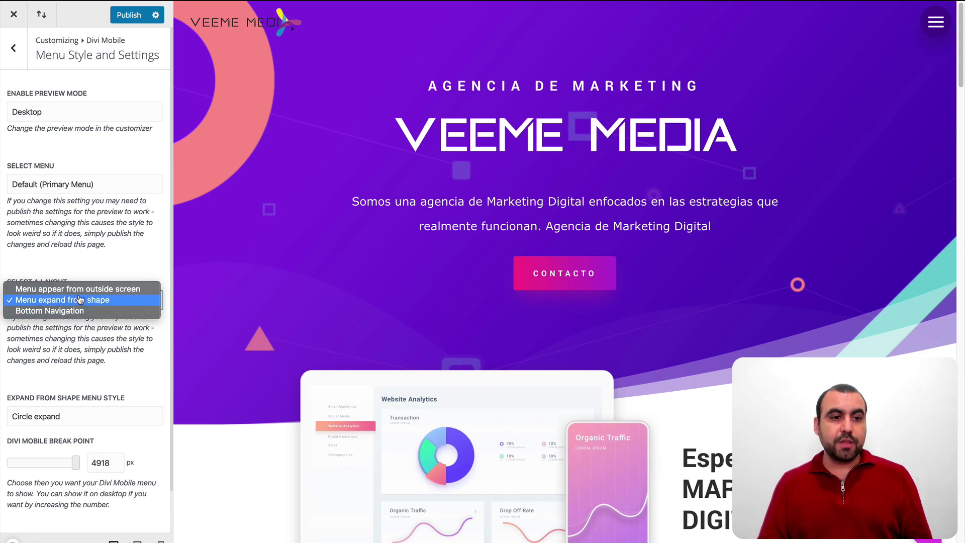
click(79, 290)
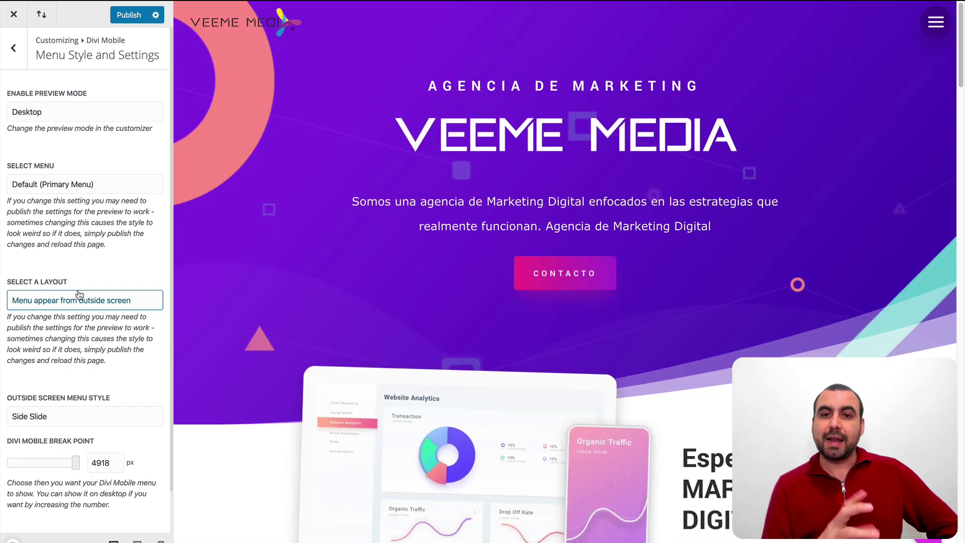
click(936, 22)
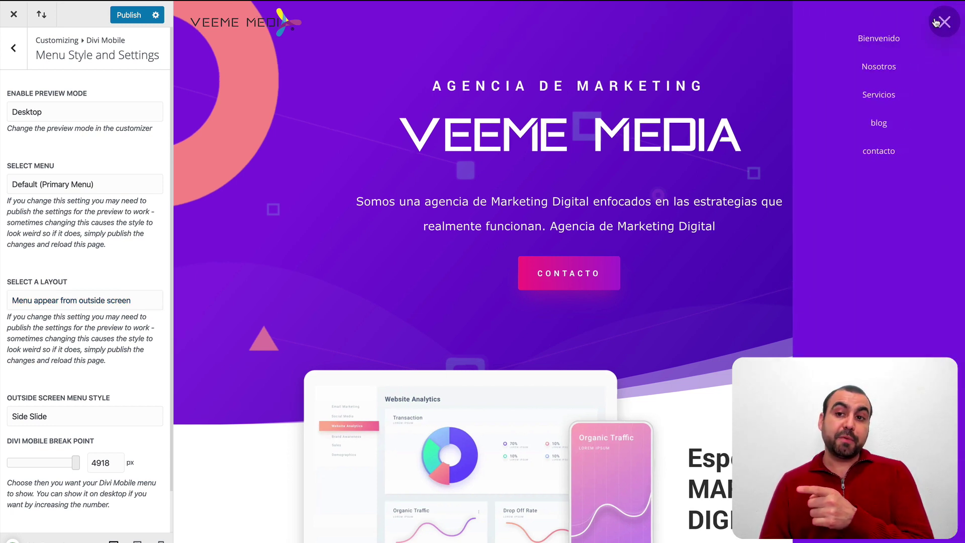
click(936, 22)
click(937, 22)
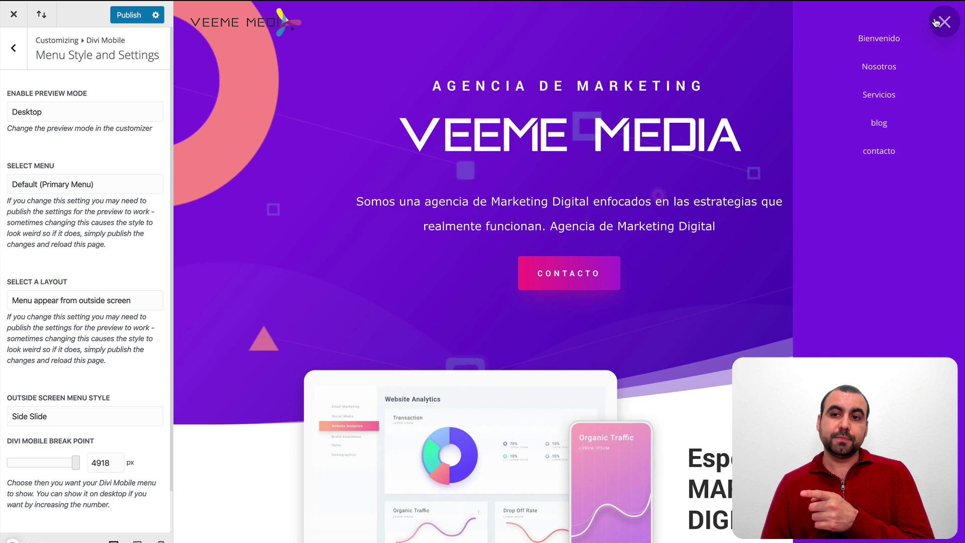
click(936, 22)
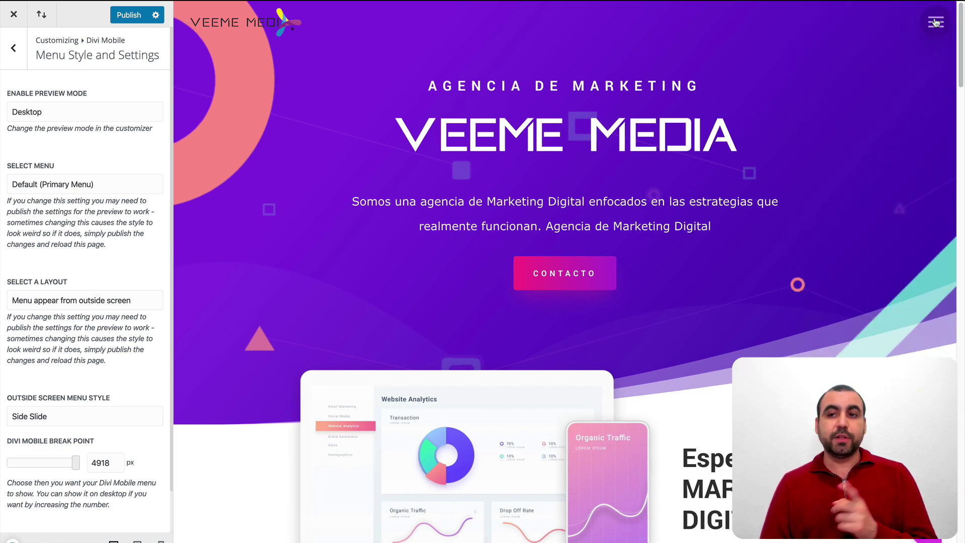
click(937, 22)
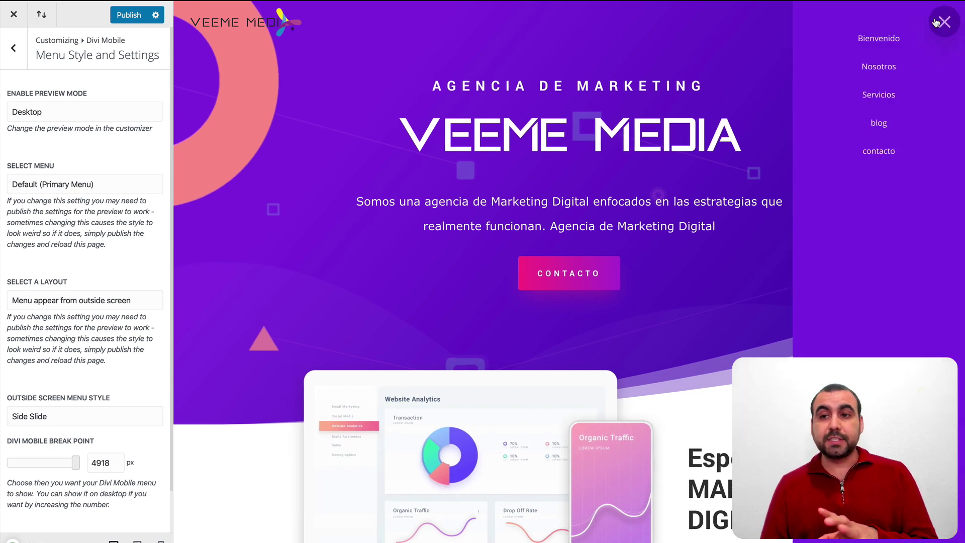
click(937, 22)
- Switch the menu layout to Bottom Navigation
click(73, 304)
click(81, 323)
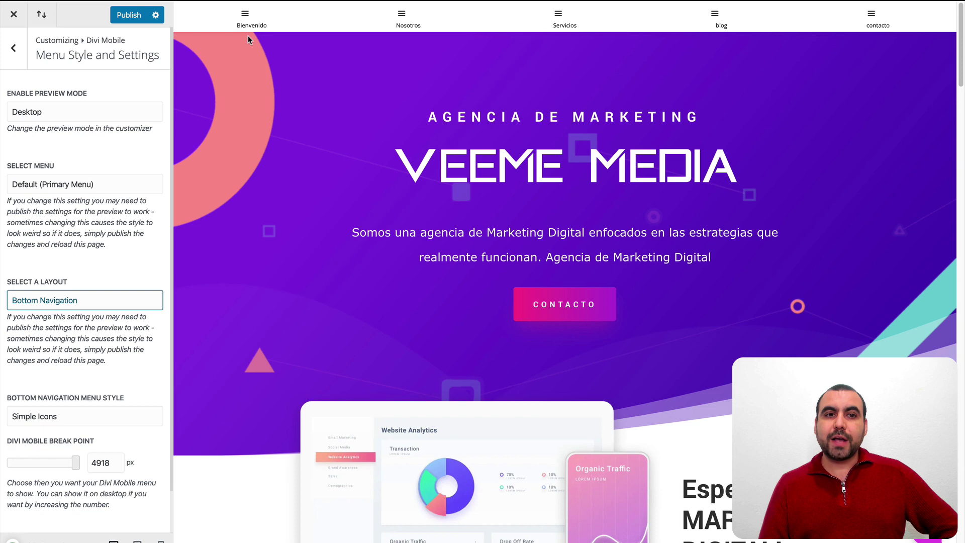
click(244, 16)
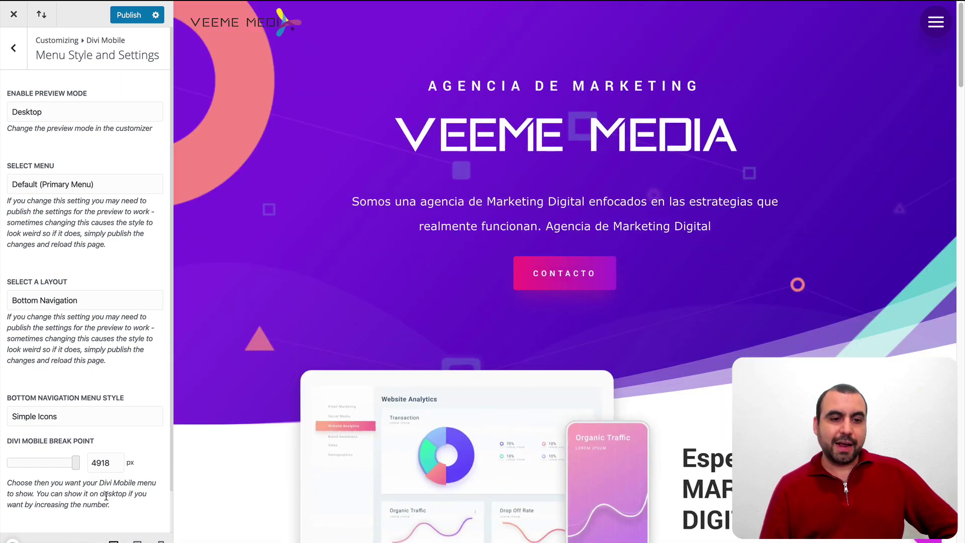
- Switch the layout back to 'Menu expand from shape' after briefly picking the outside-screen layout
scroll(84, 418, down, 1)
click(53, 265)
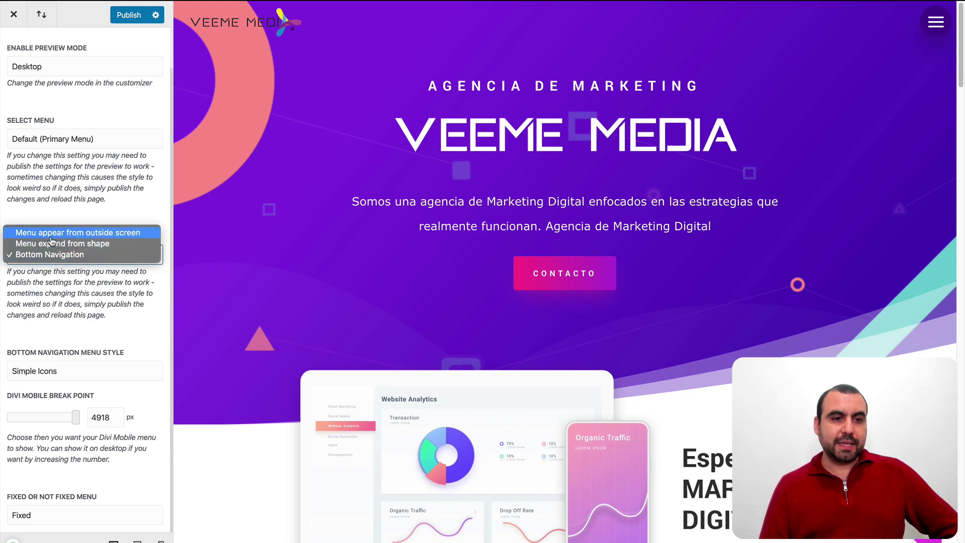
click(54, 234)
click(57, 246)
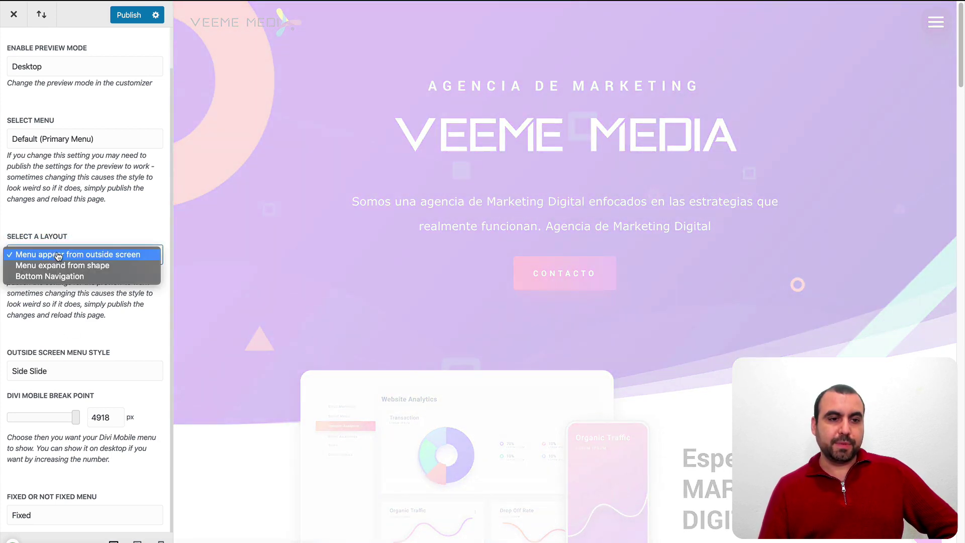
click(56, 264)
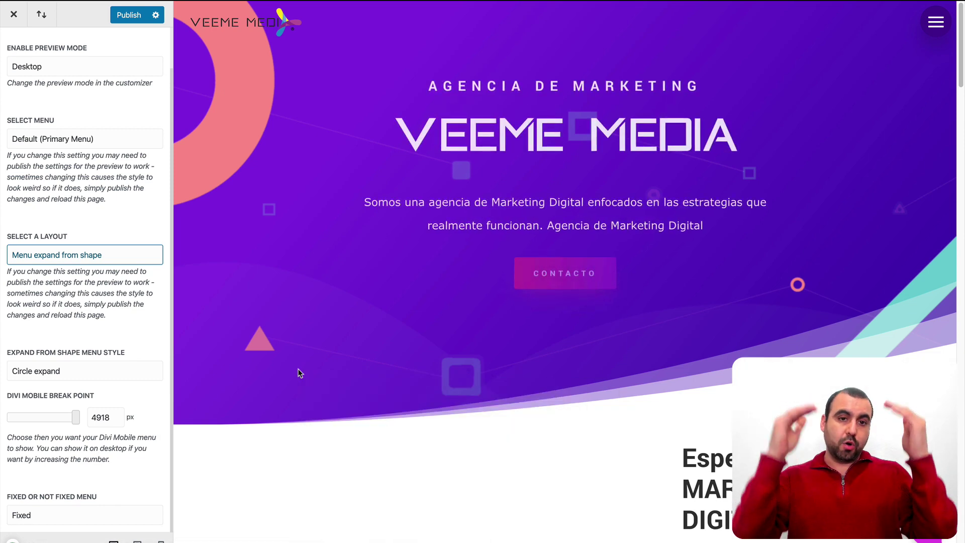
- Leave 'Fixed or Not Fixed Menu' on Fixed and return to the Divi Mobile sections
scroll(297, 373, down, 7)
scroll(299, 373, down, 10)
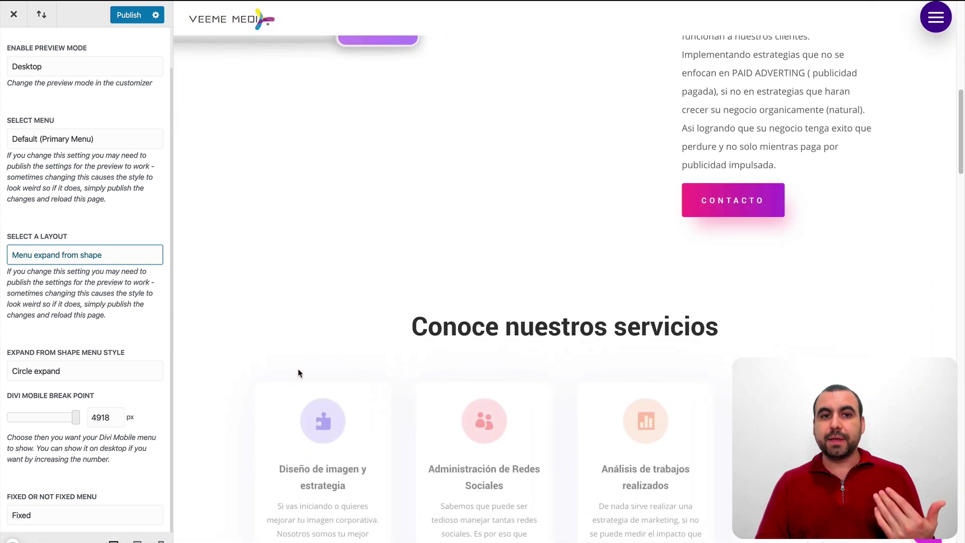
scroll(298, 373, up, 5)
scroll(298, 373, down, 1)
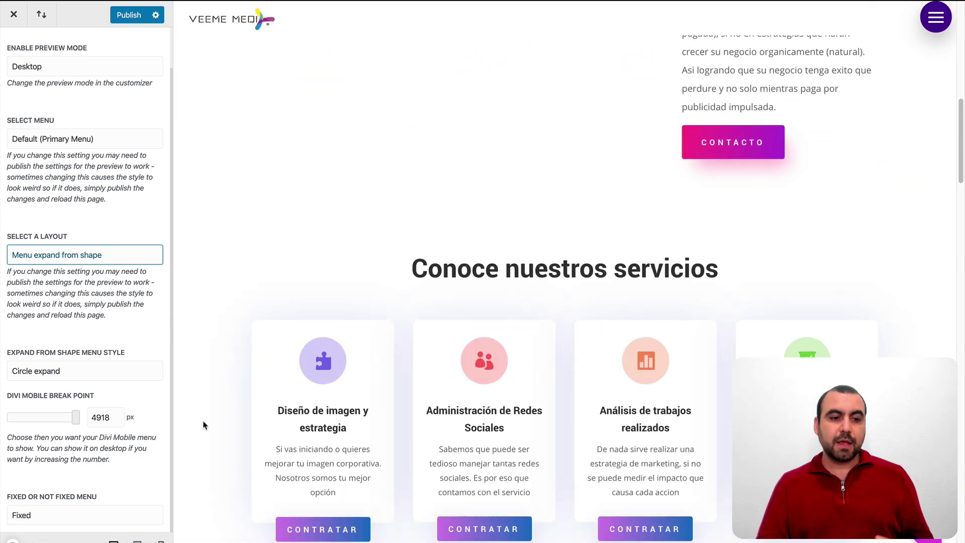
click(52, 523)
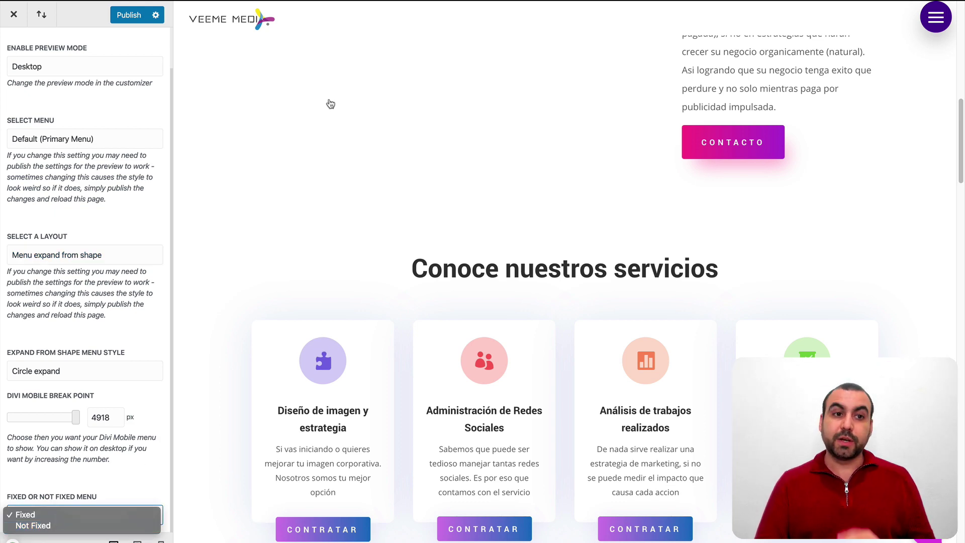
click(286, 126)
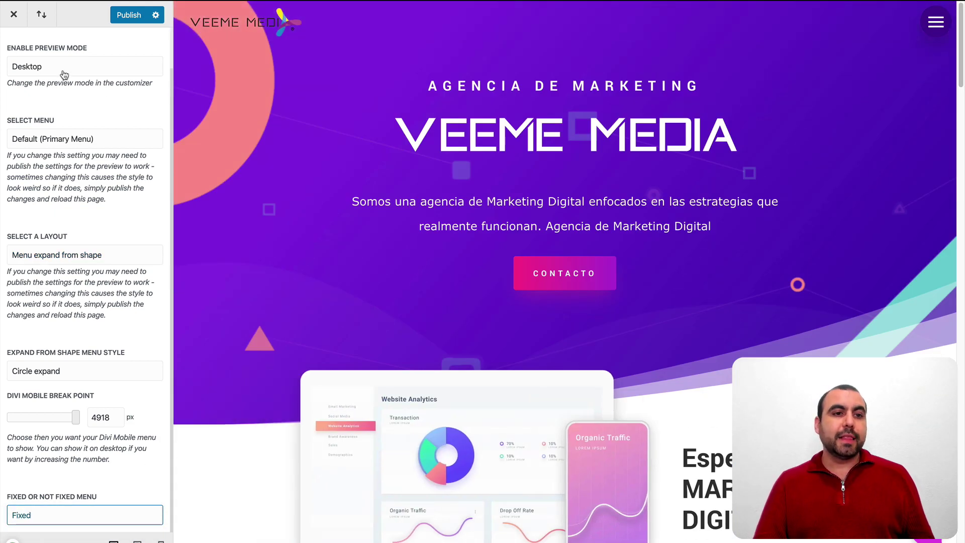
scroll(22, 48, up, 1)
click(21, 49)
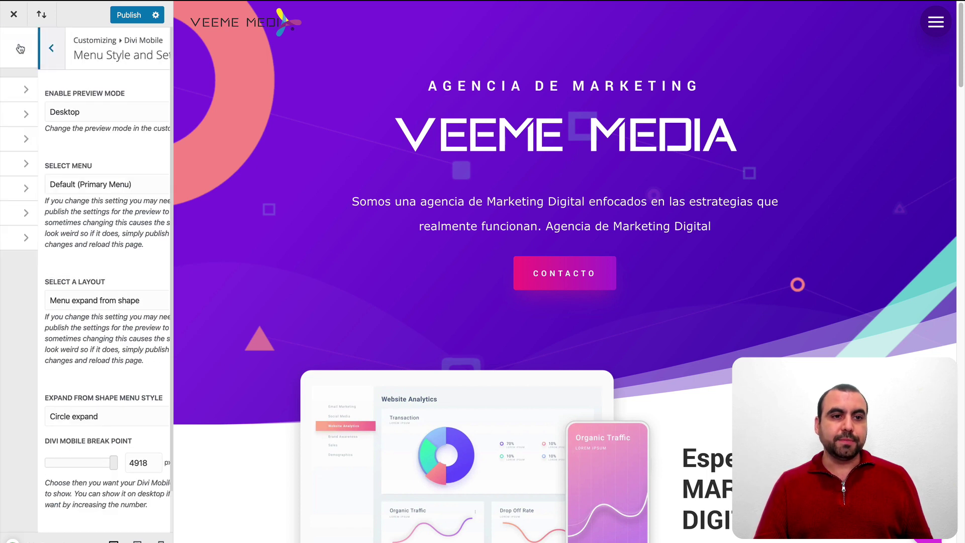
- Open Divi Mobile's Custom Header settings and scroll to the header background colour
click(100, 112)
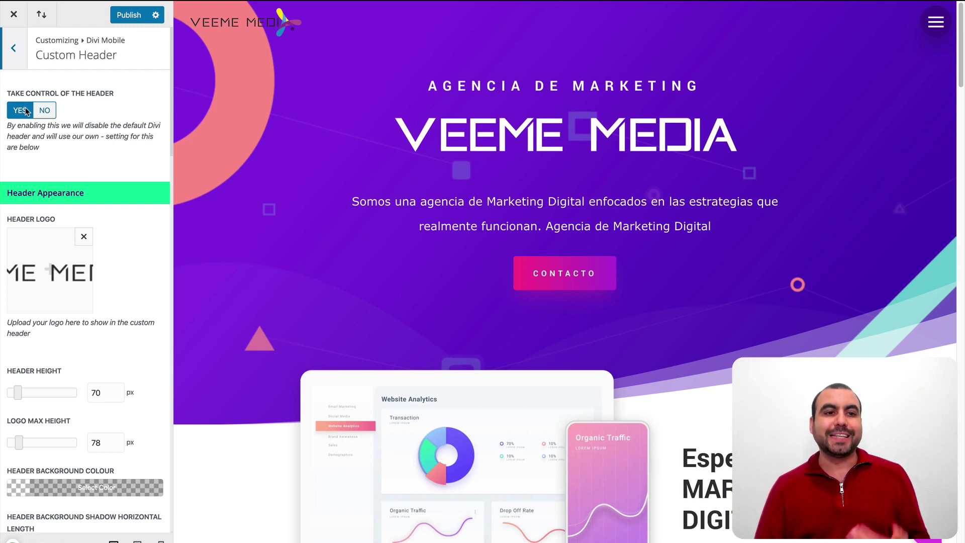
scroll(88, 182, down, 2)
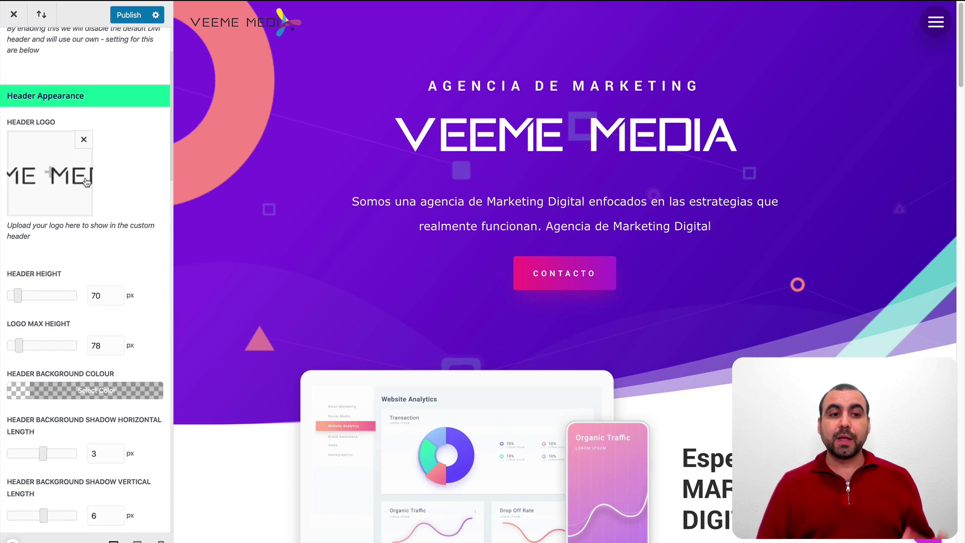
scroll(21, 220, down, 2)
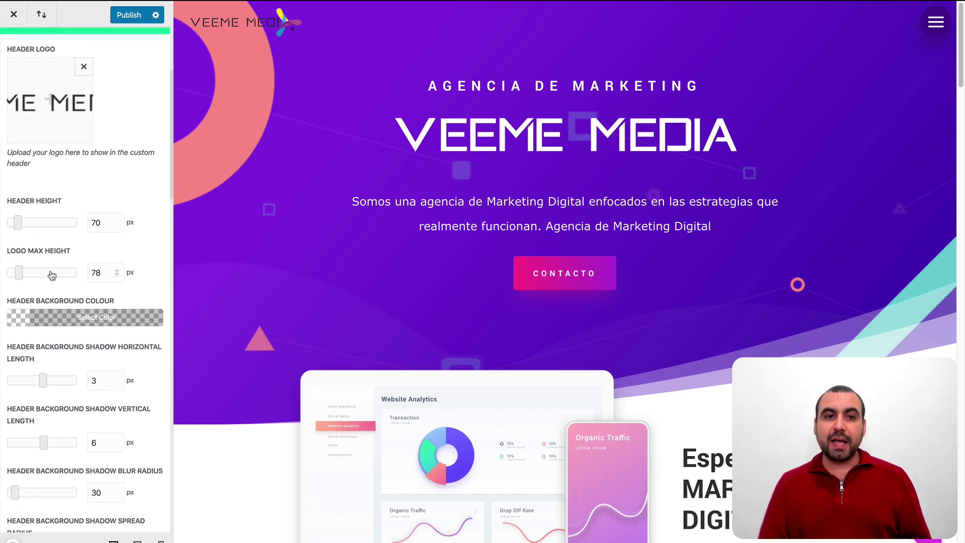
scroll(45, 302, down, 3)
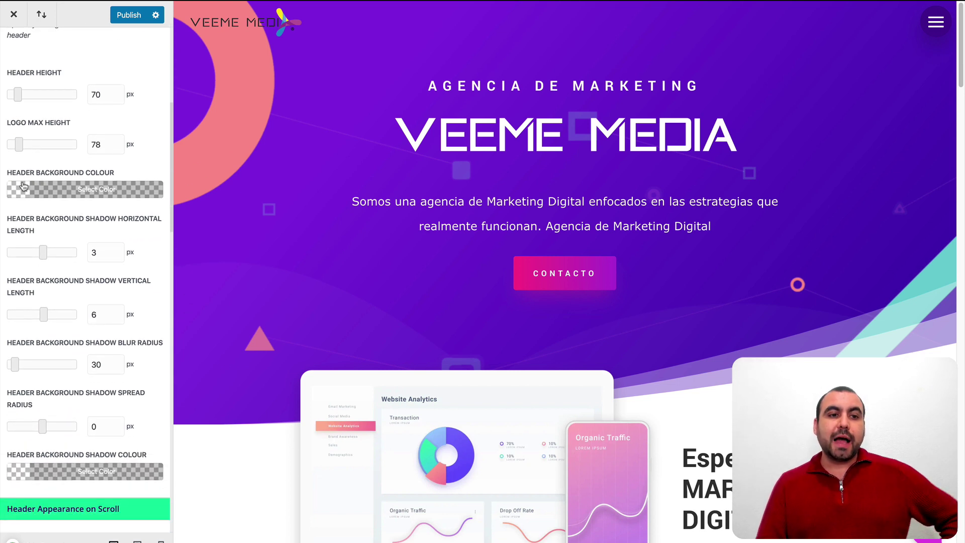
- Try a grey header background colour, then set it back to transparent
click(44, 191)
click(78, 257)
drag(78, 261, 75, 289)
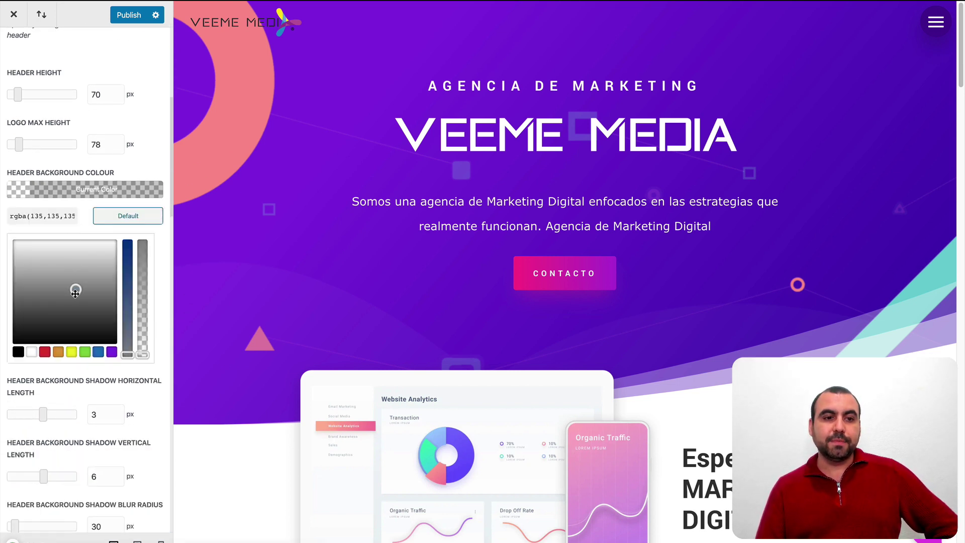
click(168, 249)
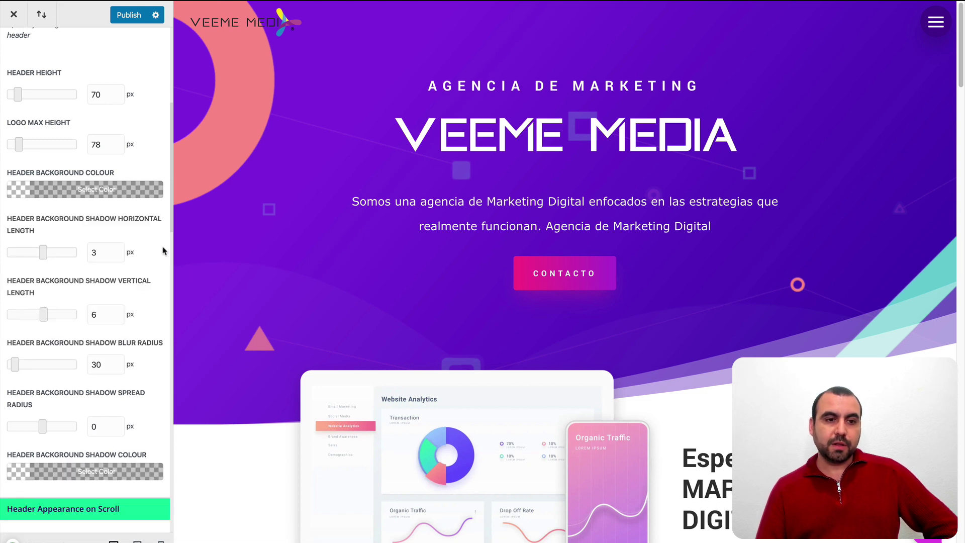
click(65, 190)
drag(143, 279, 143, 352)
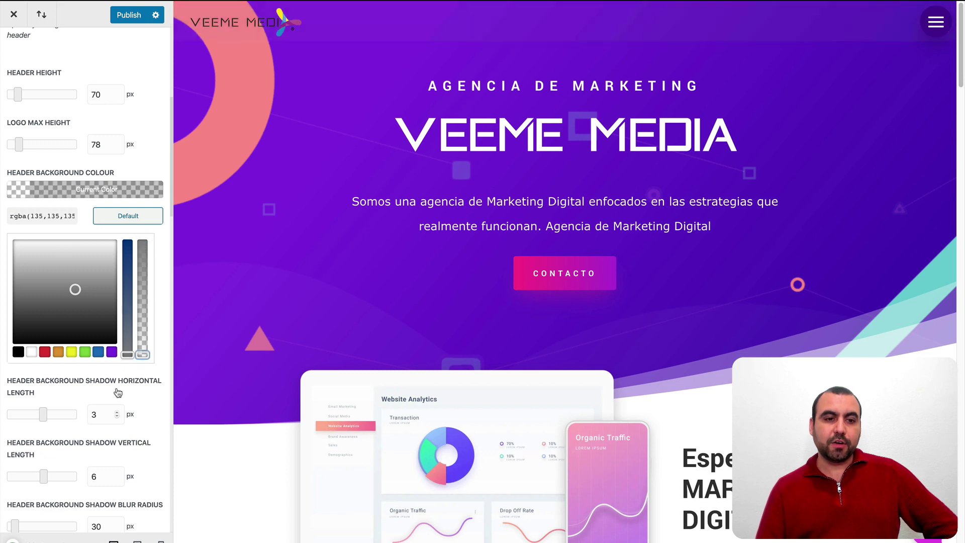
click(167, 276)
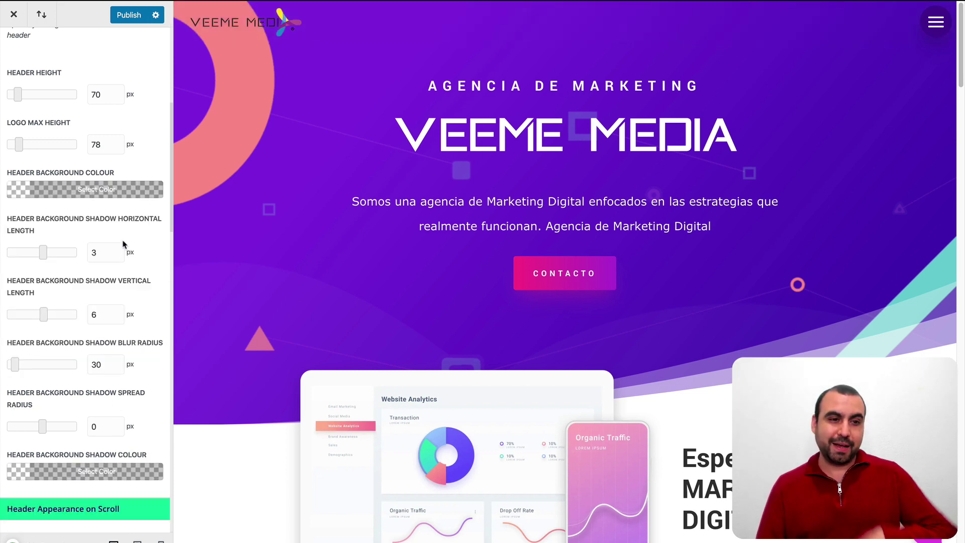
scroll(45, 232, down, 3)
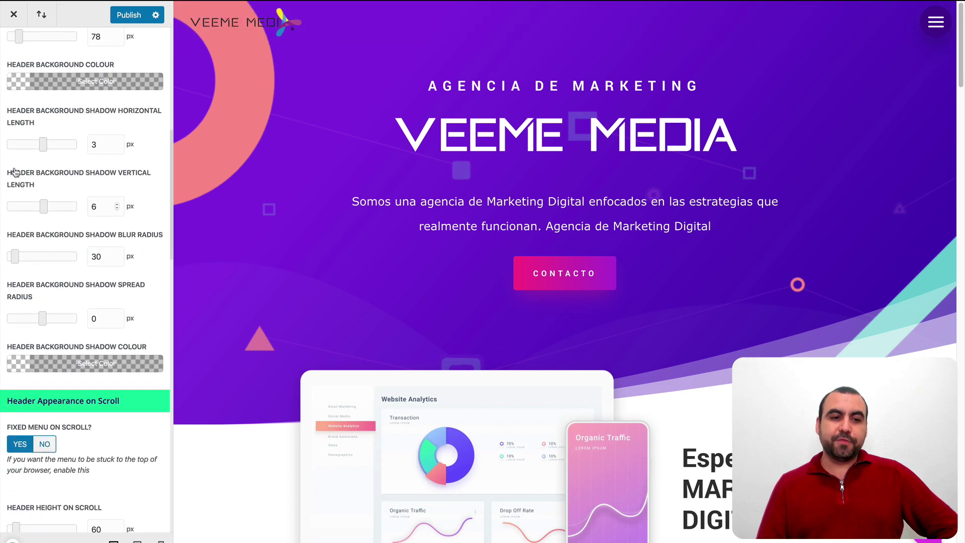
scroll(91, 259, down, 1)
scroll(91, 260, down, 5)
scroll(108, 227, down, 3)
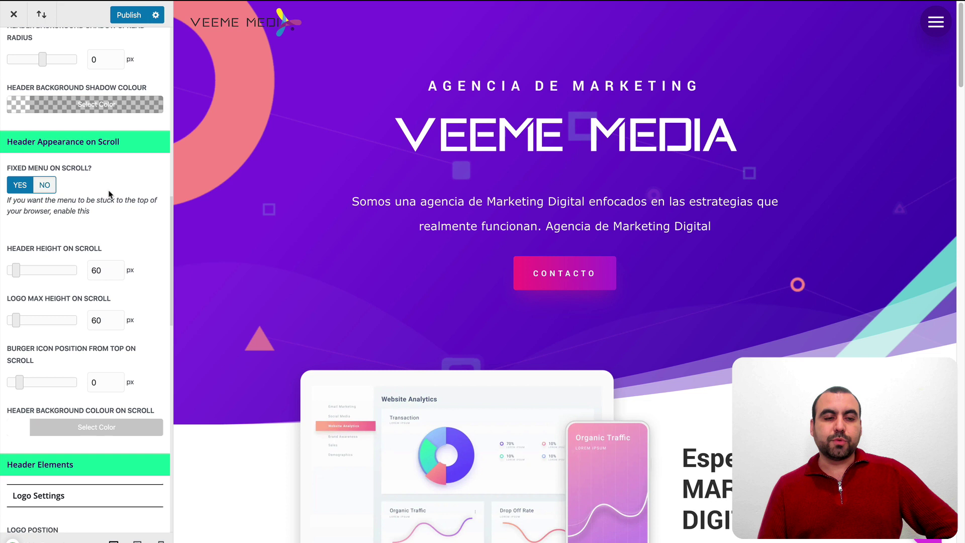
scroll(140, 252, down, 1)
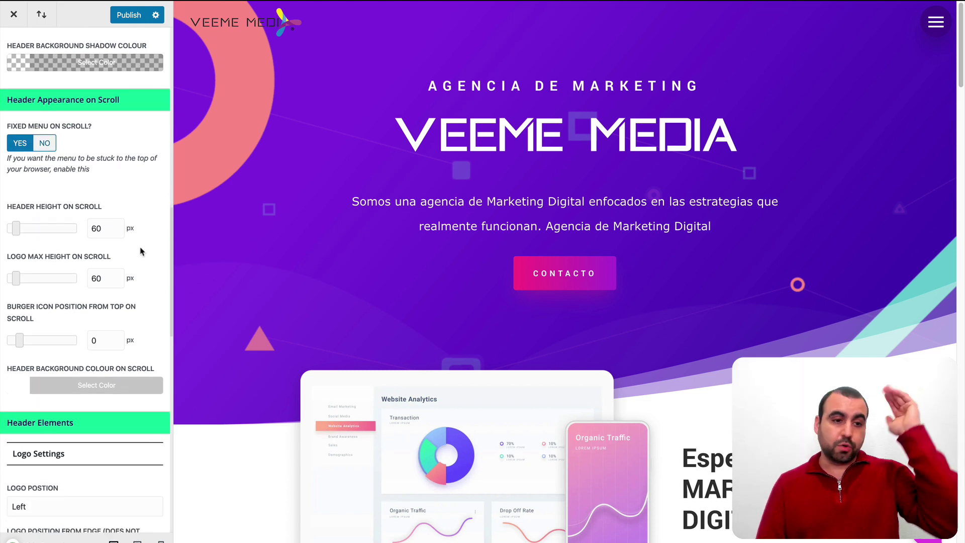
scroll(141, 251, down, 4)
scroll(75, 236, down, 4)
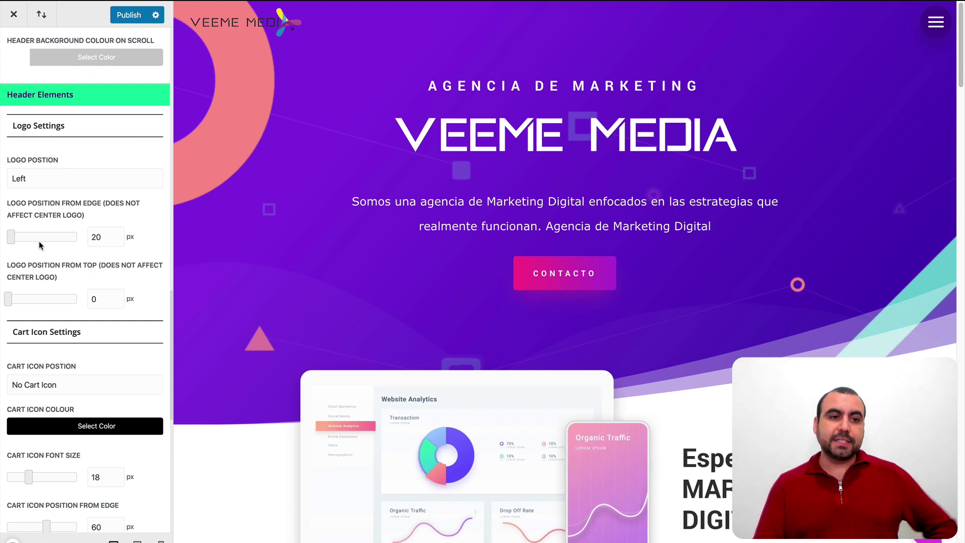
scroll(51, 299, down, 3)
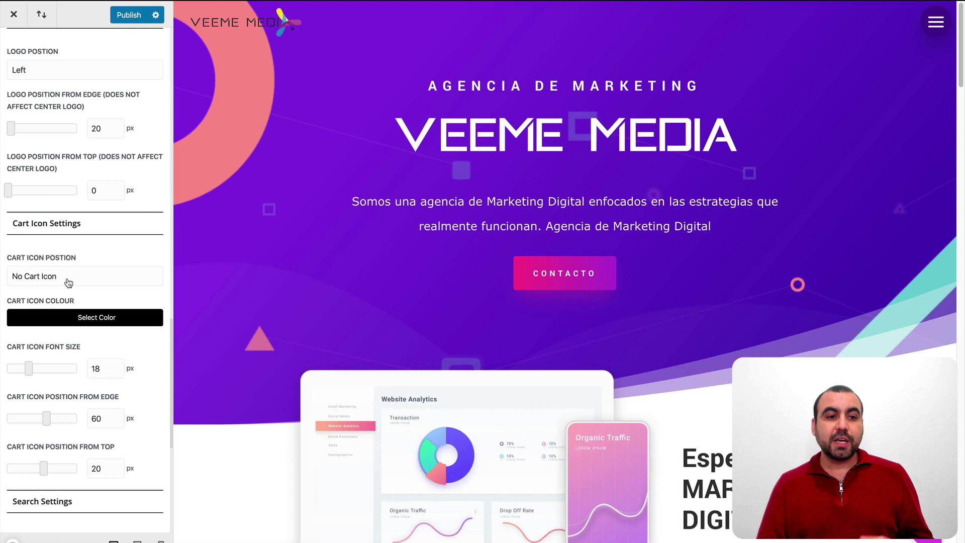
scroll(63, 327, down, 1)
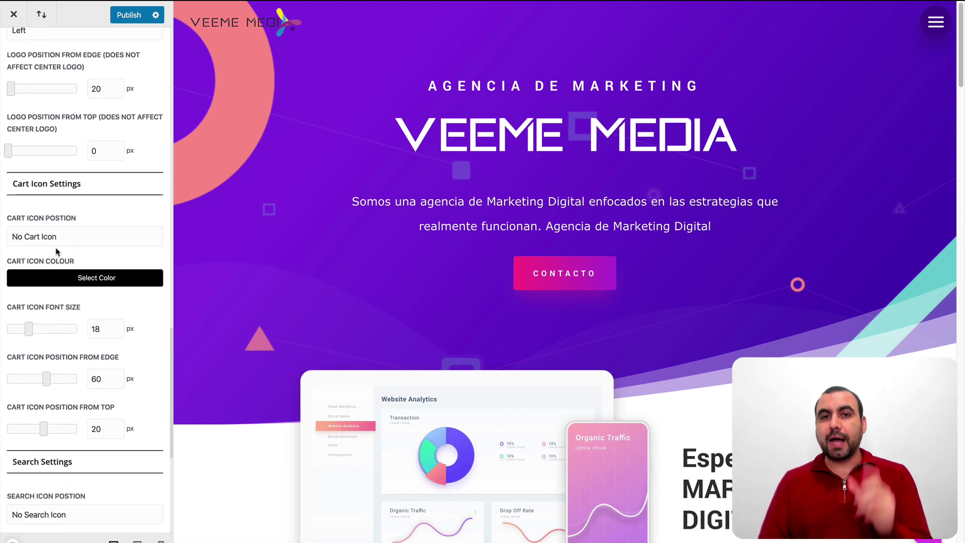
scroll(60, 297, down, 7)
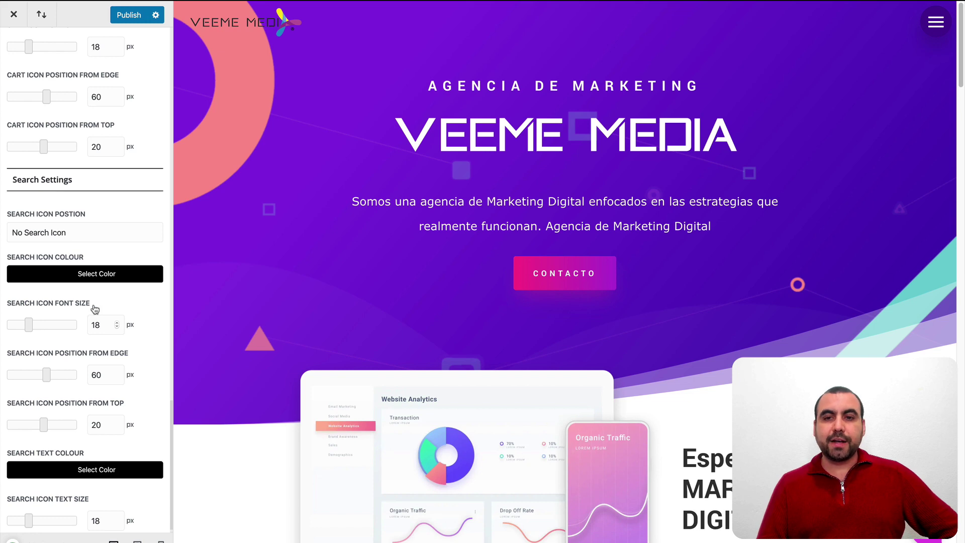
scroll(93, 307, down, 1)
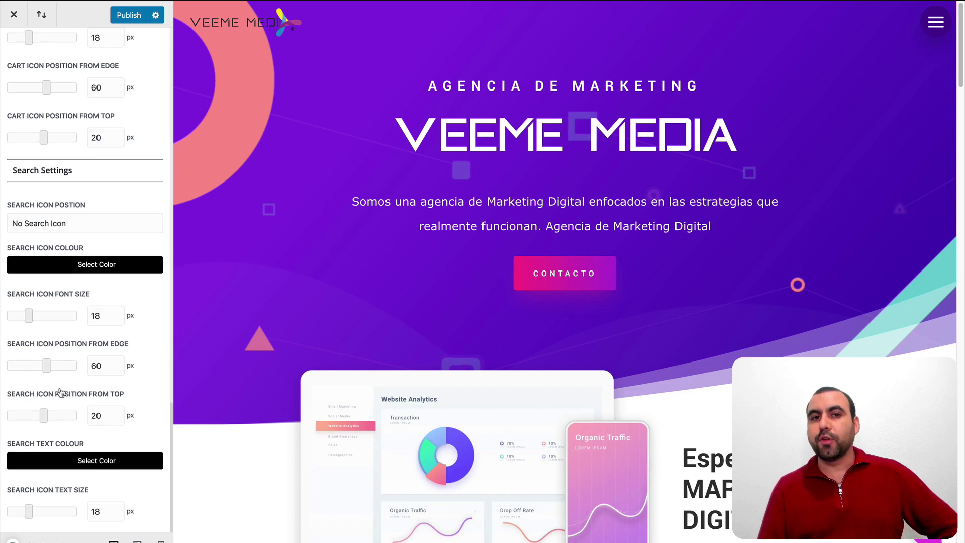
scroll(62, 402, up, 15)
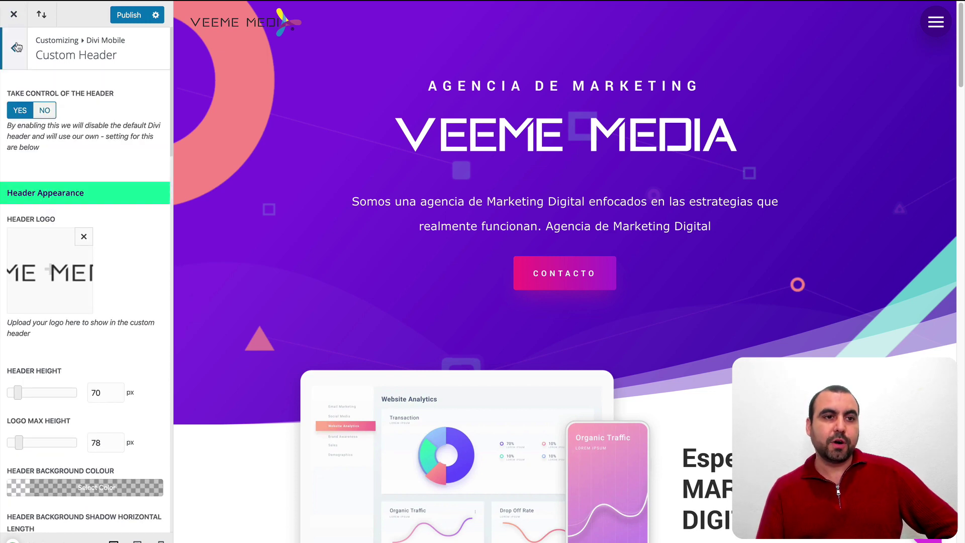
- Open the Choose Burger Menu settings and keep the burger position at Top Right
click(16, 48)
click(71, 136)
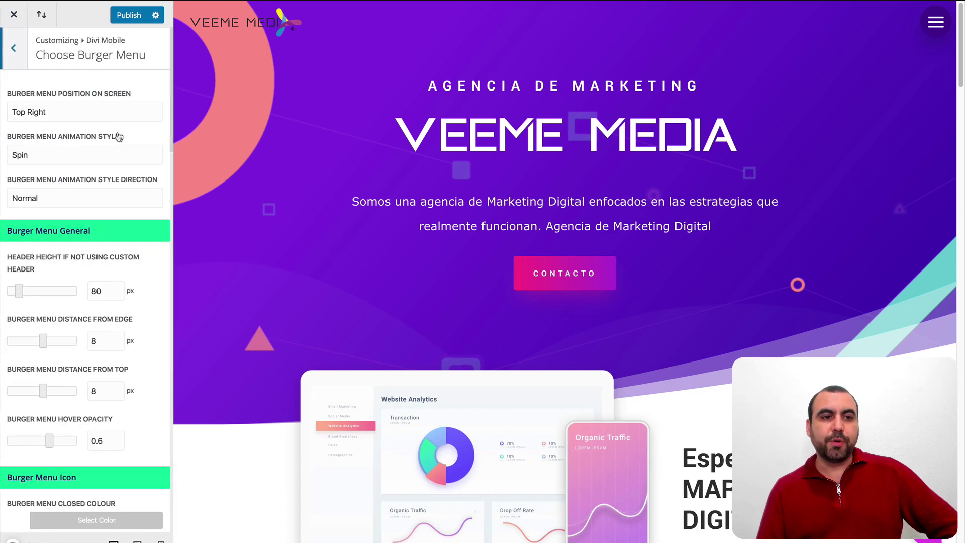
click(71, 117)
click(153, 85)
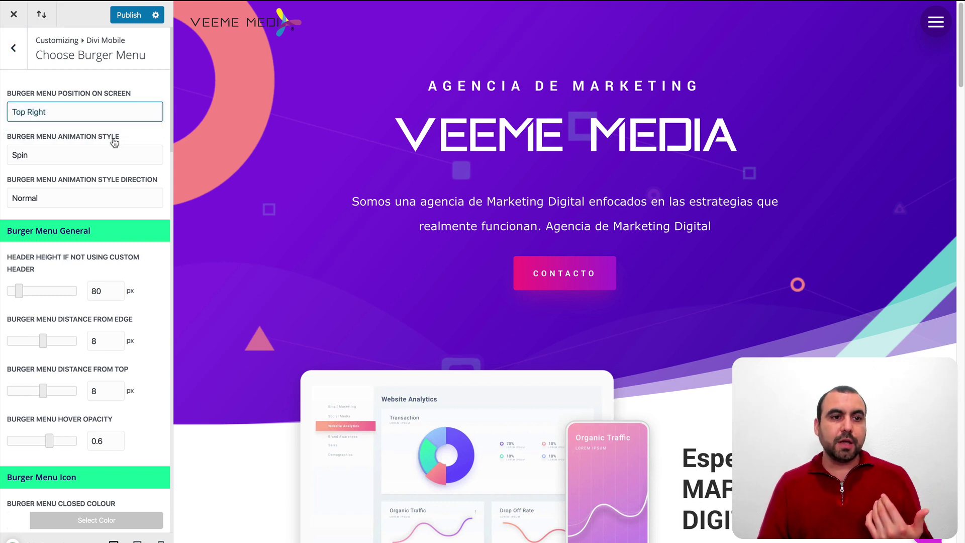
- Keep the Spin animation style and watch it by toggling the preview's mobile menu
click(114, 153)
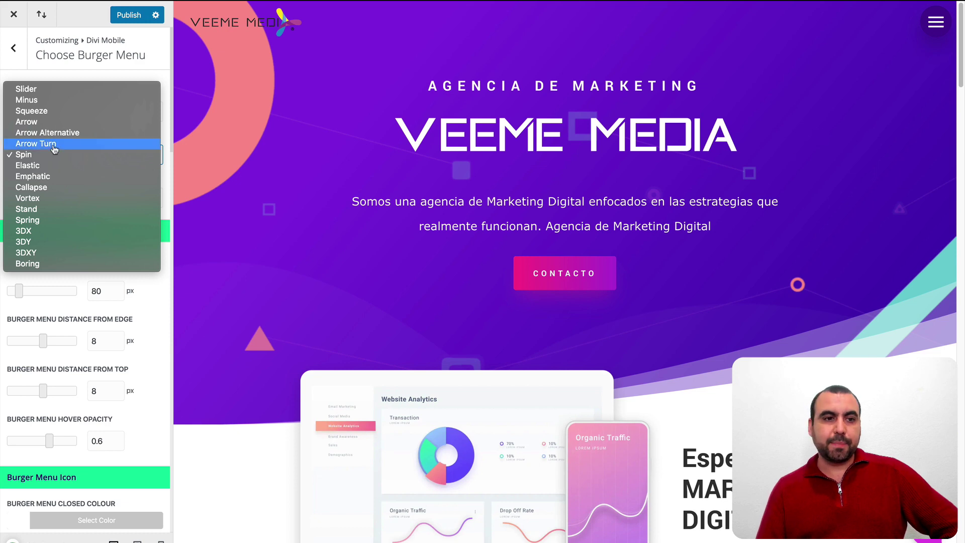
click(911, 92)
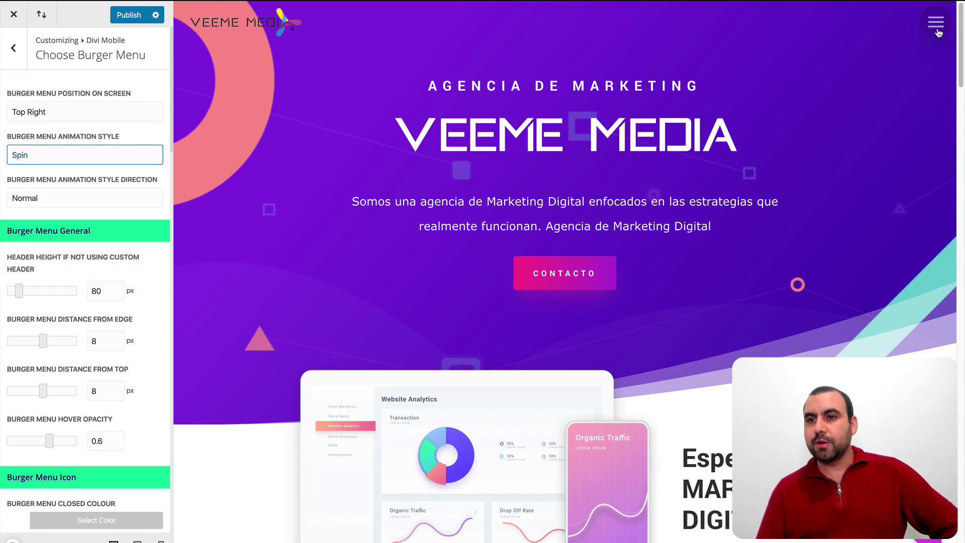
click(938, 32)
click(938, 32)
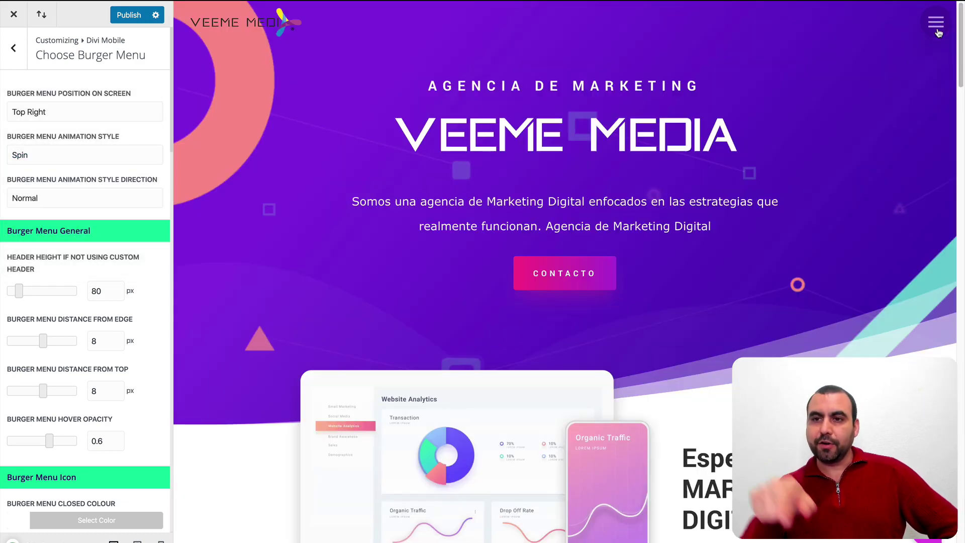
click(939, 32)
click(938, 32)
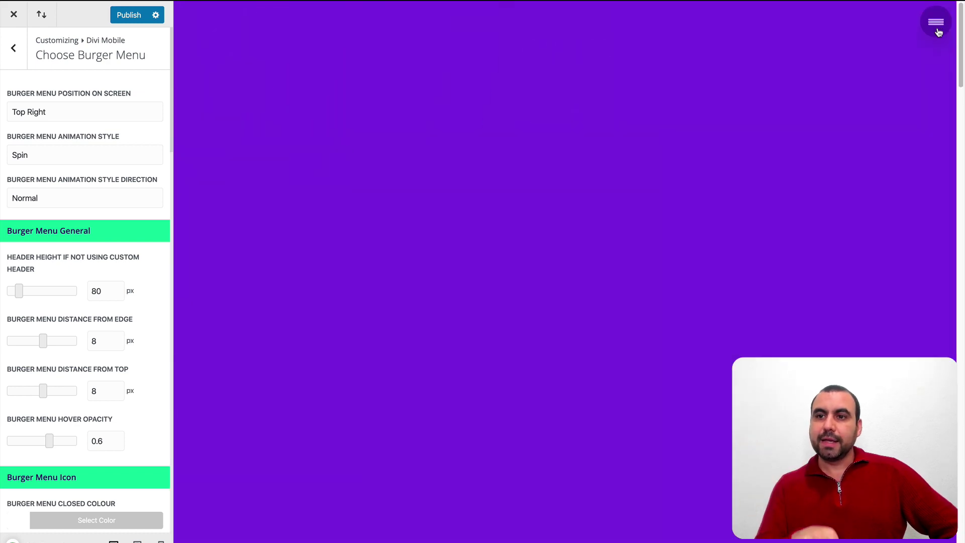
click(938, 33)
click(939, 33)
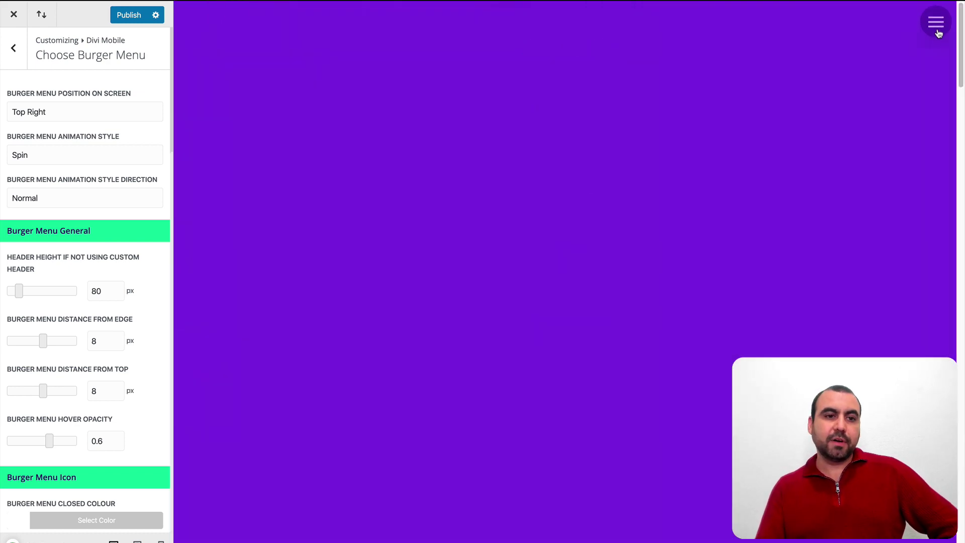
- Confirm Spin as animation style and Normal as animation direction
click(80, 156)
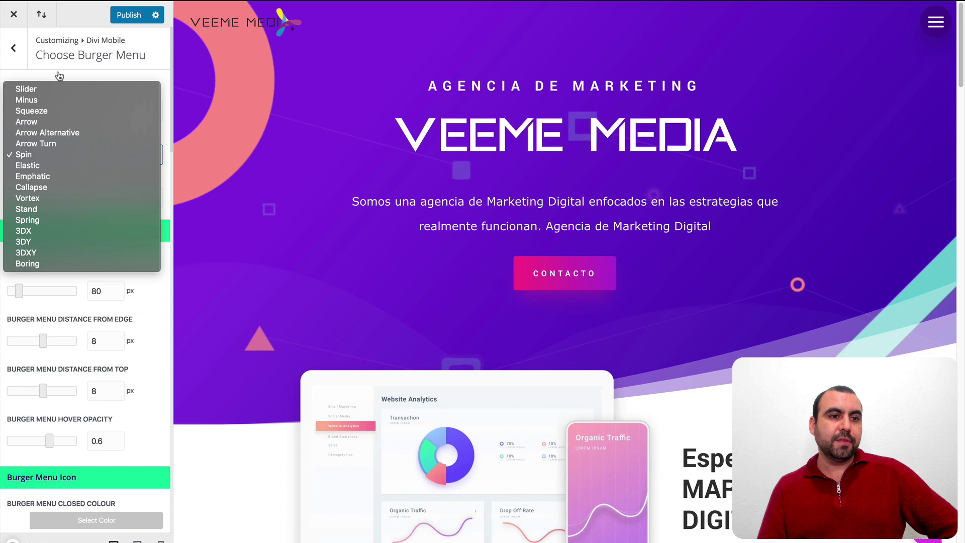
click(167, 132)
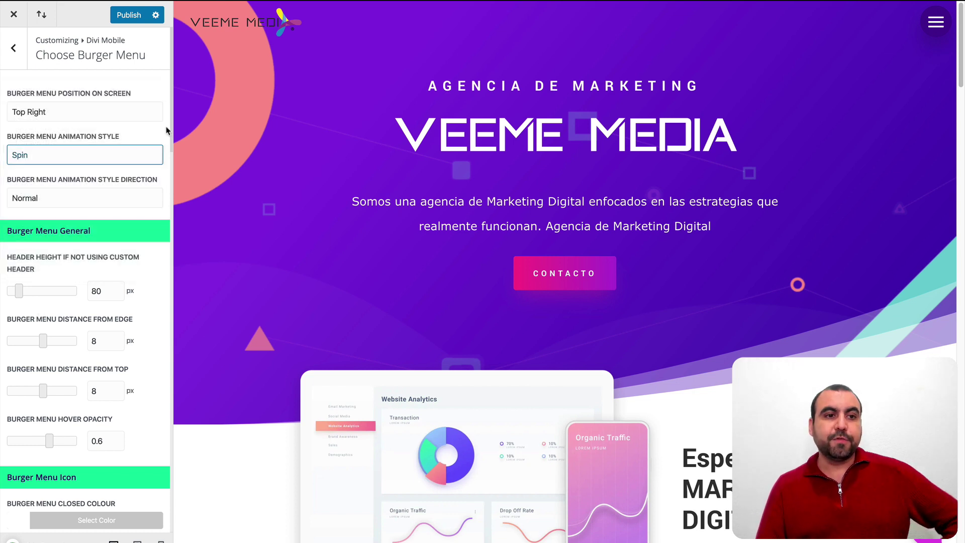
click(48, 201)
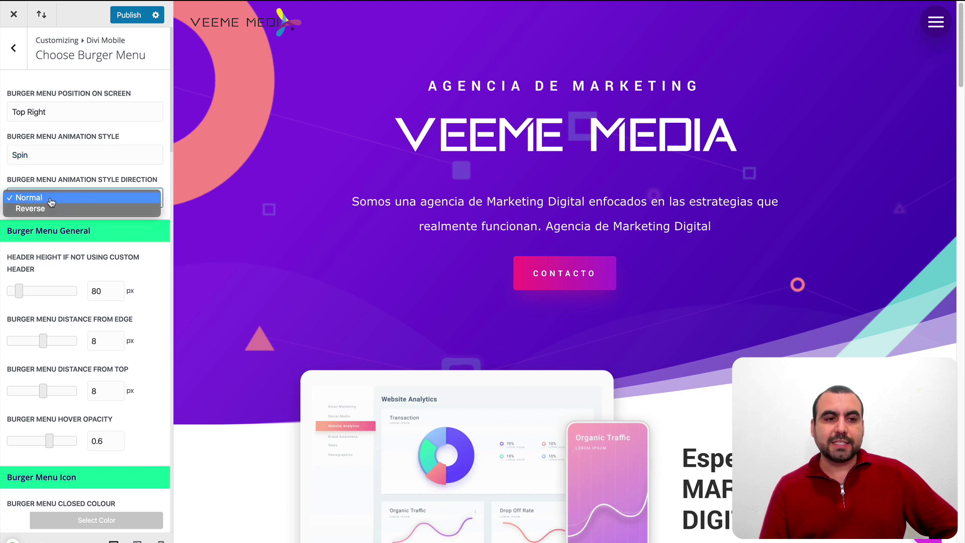
click(160, 173)
- Set the burger icon position from top to -3 px
scroll(74, 175, down, 5)
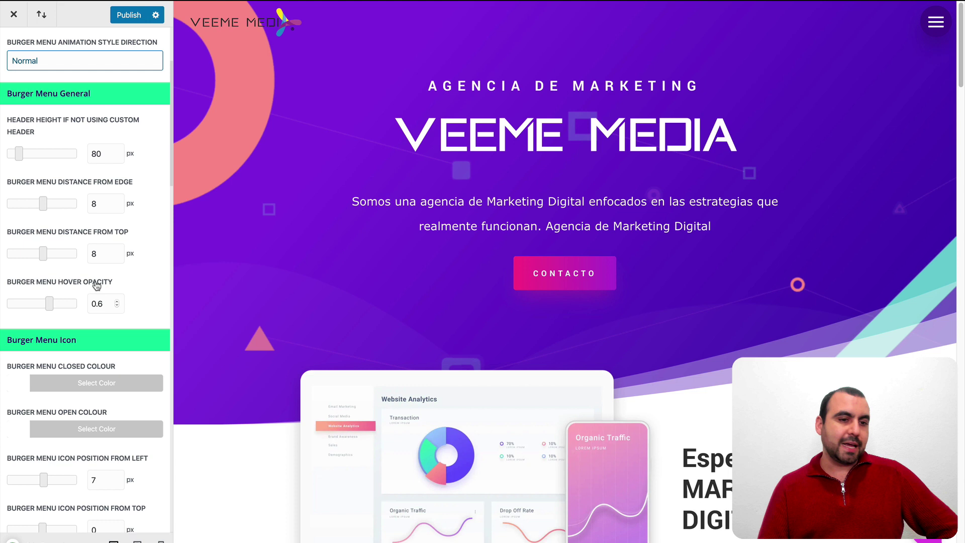
scroll(96, 282, down, 4)
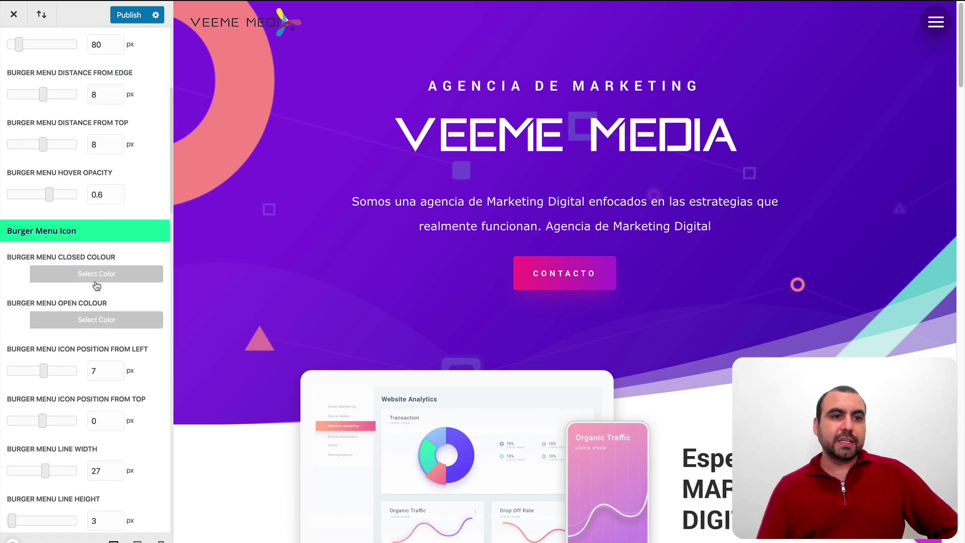
scroll(97, 286, up, 3)
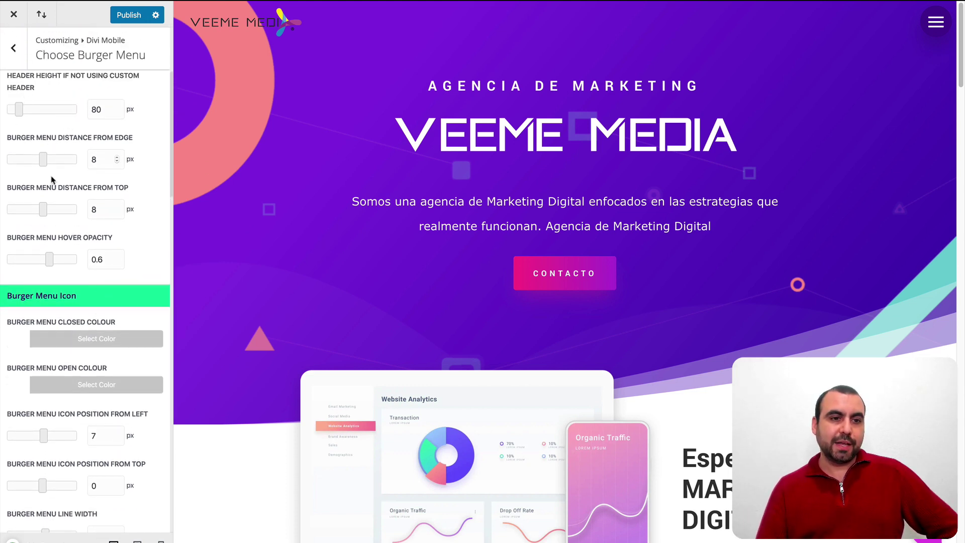
scroll(84, 273, down, 6)
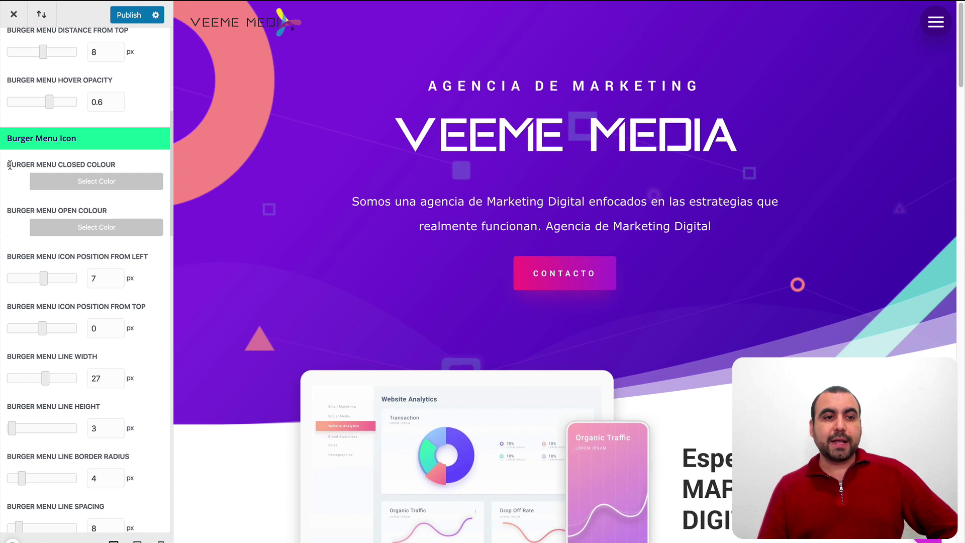
drag(6, 166, 99, 167)
click(124, 166)
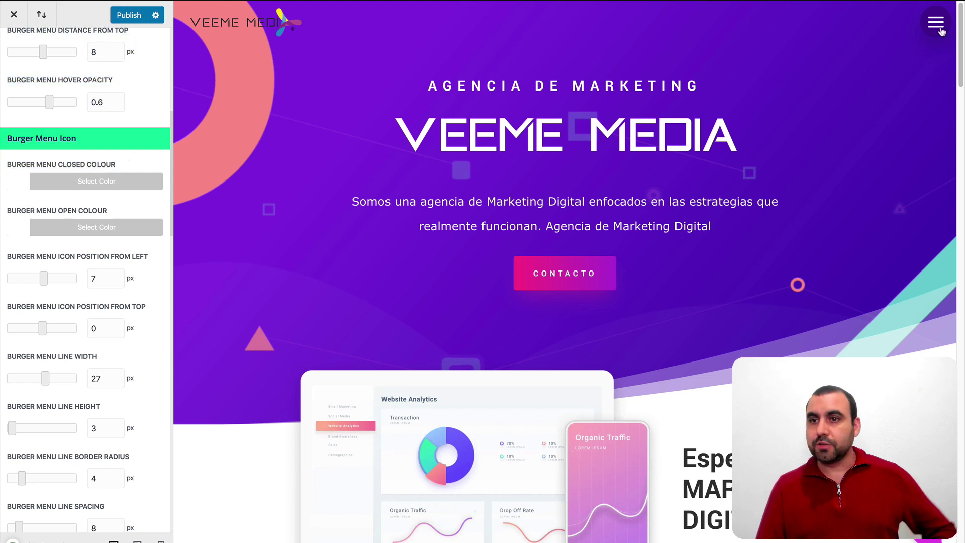
scroll(125, 320, down, 1)
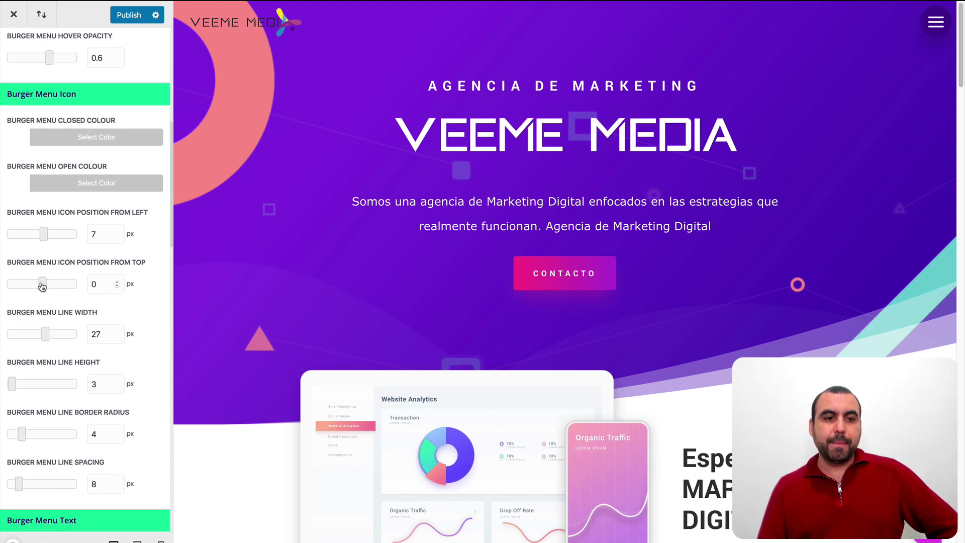
mouse_move(42, 287)
mouse_down()
mouse_move(30, 284)
mouse_move(43, 289)
mouse_up()
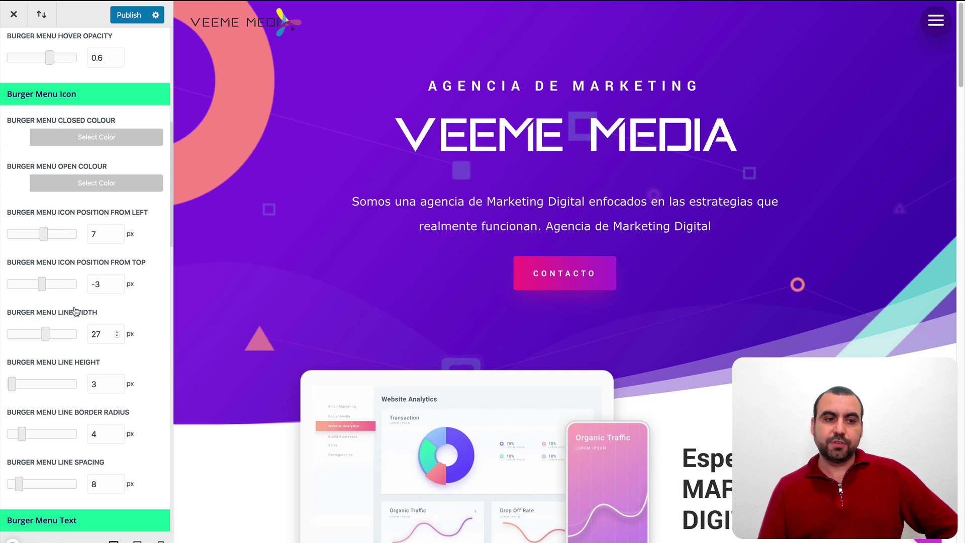
- Keep burger line width at 27 px and set line height to 4 px
scroll(104, 326, down, 1)
drag(49, 304, 45, 307)
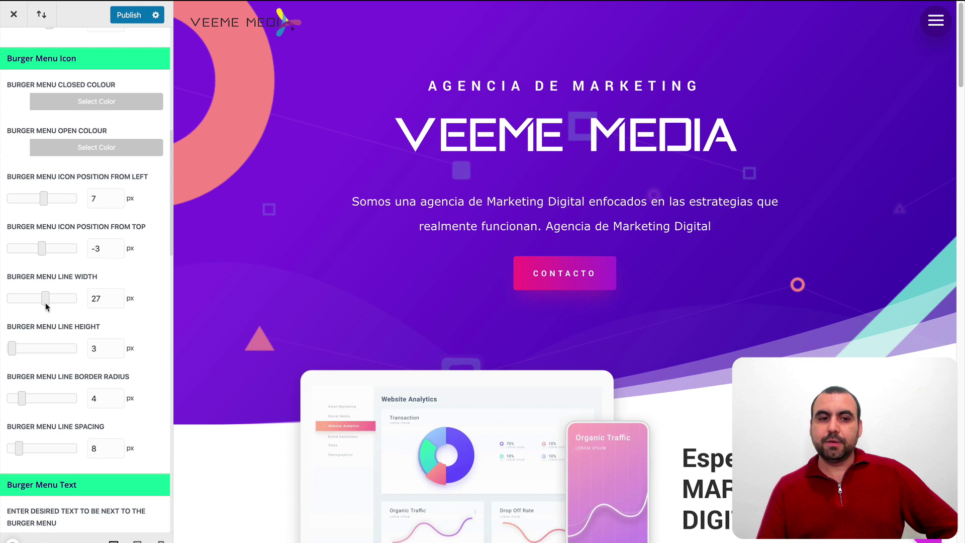
mouse_move(15, 349)
mouse_down()
mouse_move(24, 349)
mouse_move(14, 345)
mouse_up()
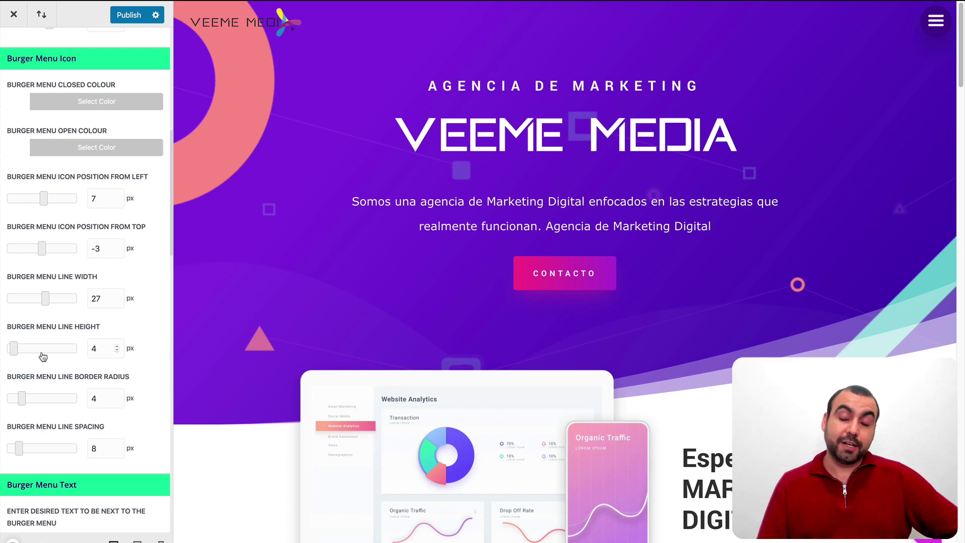
scroll(50, 372, down, 4)
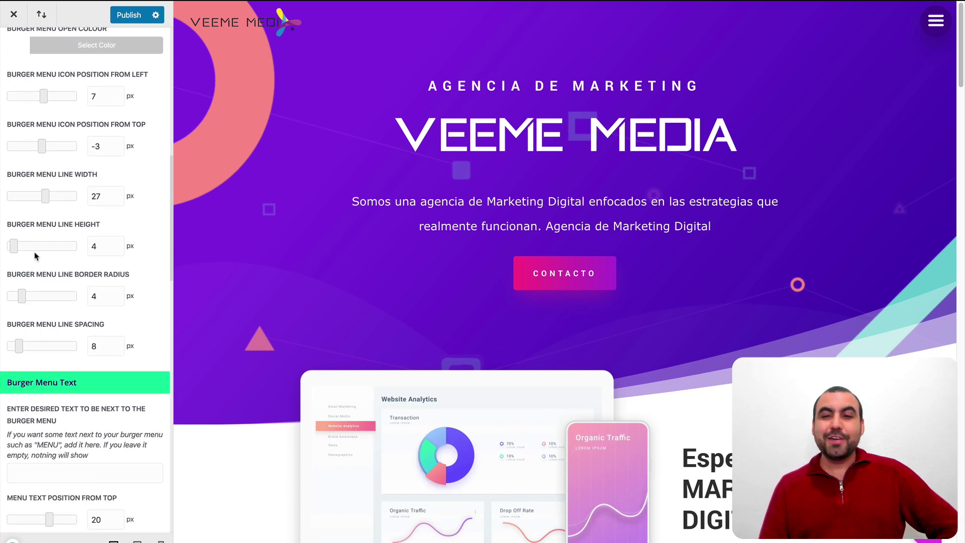
scroll(114, 334, down, 5)
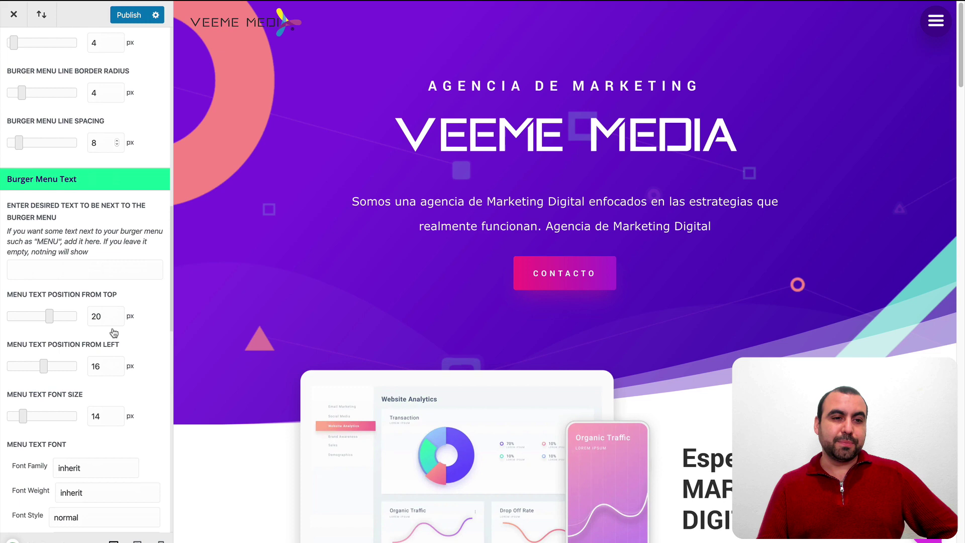
- Try a MENU label offset -57 px from left beside the burger, then delete the text
click(56, 256)
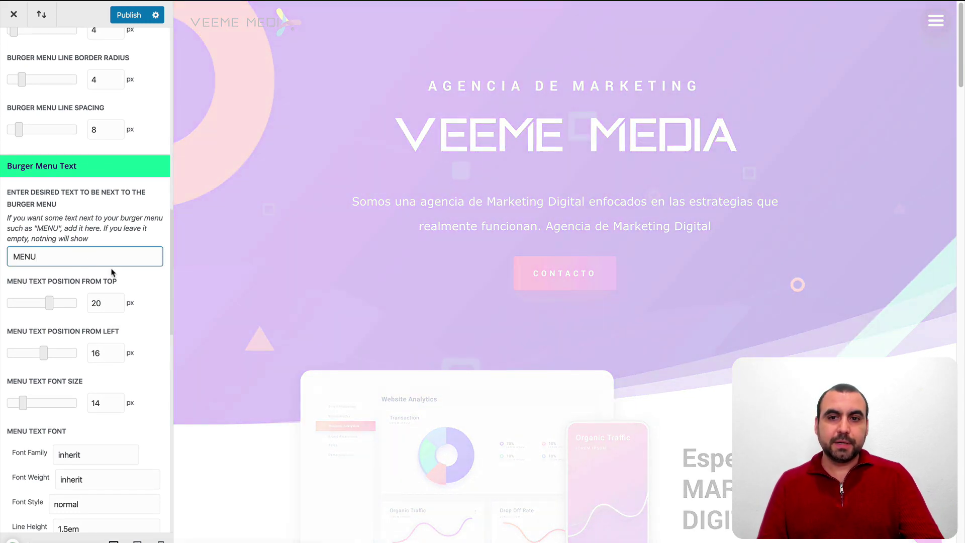
key(Tab)
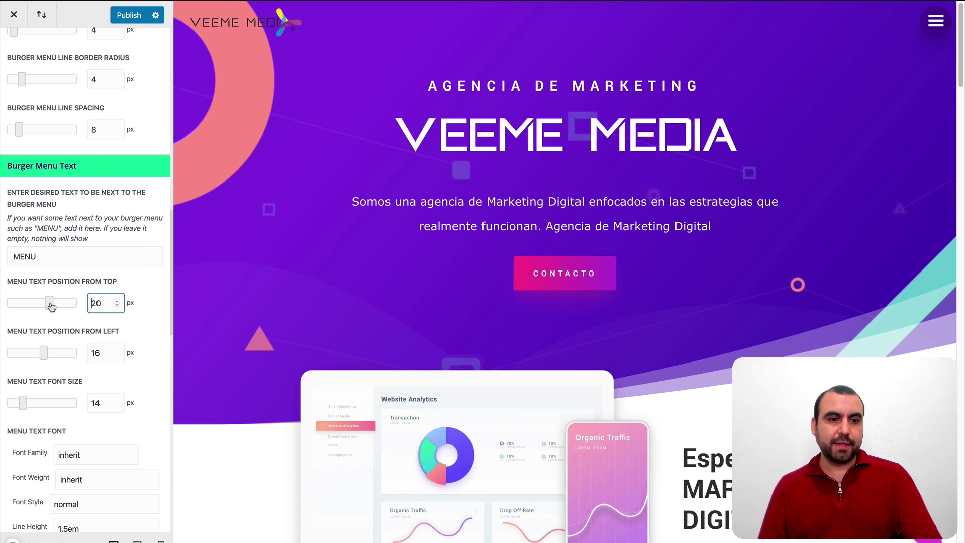
mouse_move(44, 352)
mouse_down()
mouse_move(2, 350)
mouse_move(71, 352)
mouse_move(26, 345)
mouse_move(39, 344)
mouse_up()
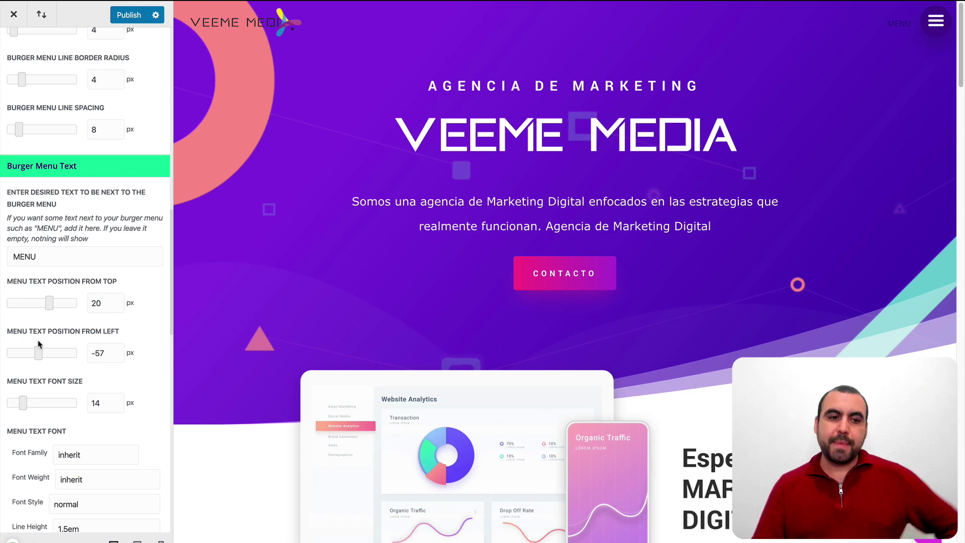
double_click(43, 261)
key(BackSpace)
scroll(88, 352, down, 3)
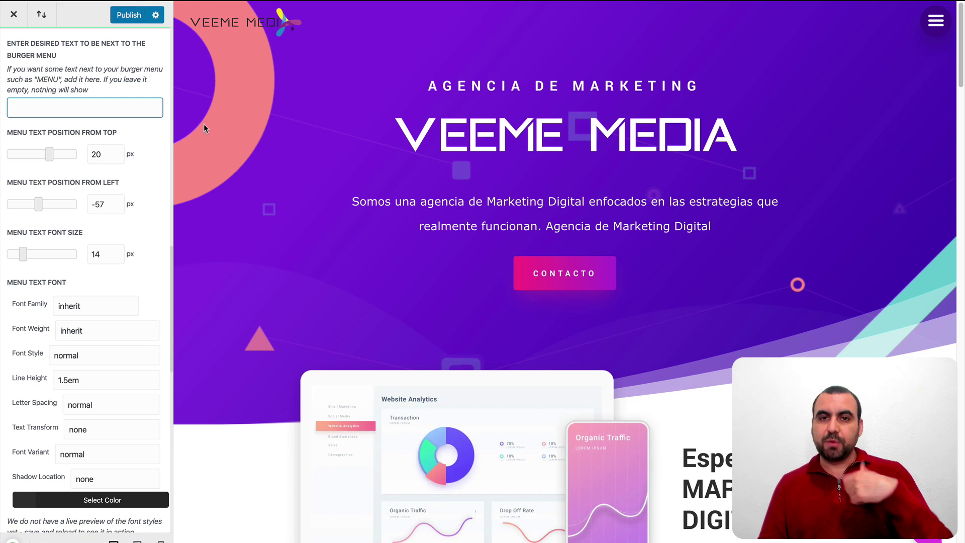
- Adjust the burger background size, leaving width at 59 px and height at 34 px
scroll(125, 317, down, 4)
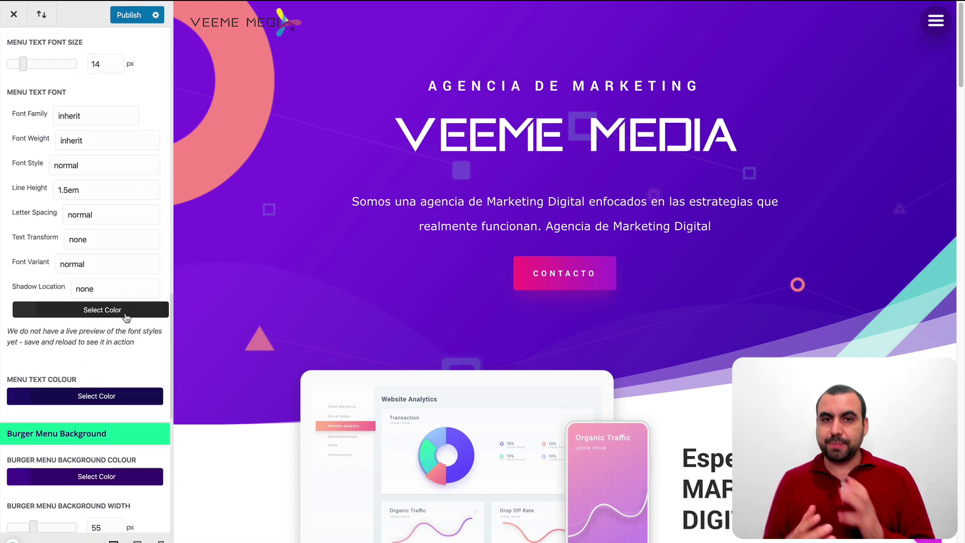
scroll(126, 317, down, 2)
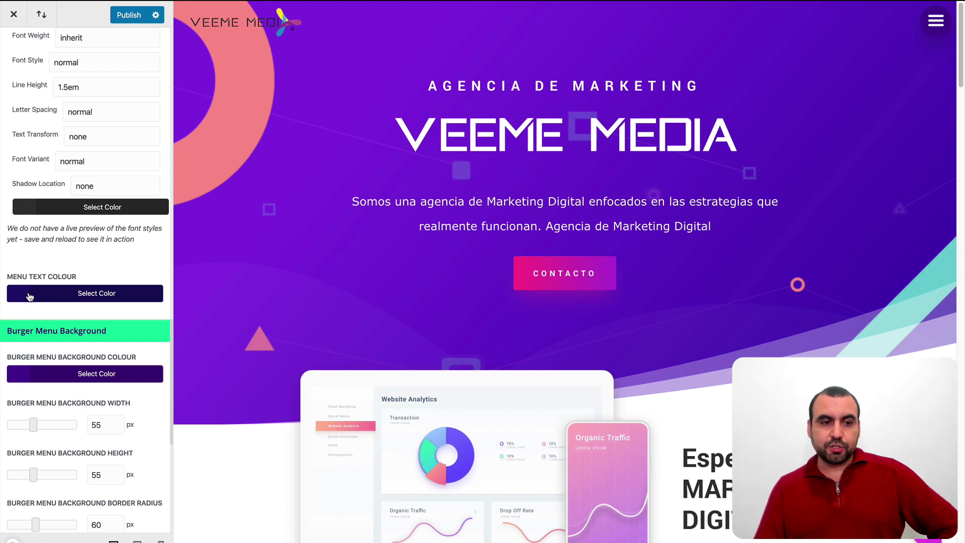
scroll(40, 312, down, 2)
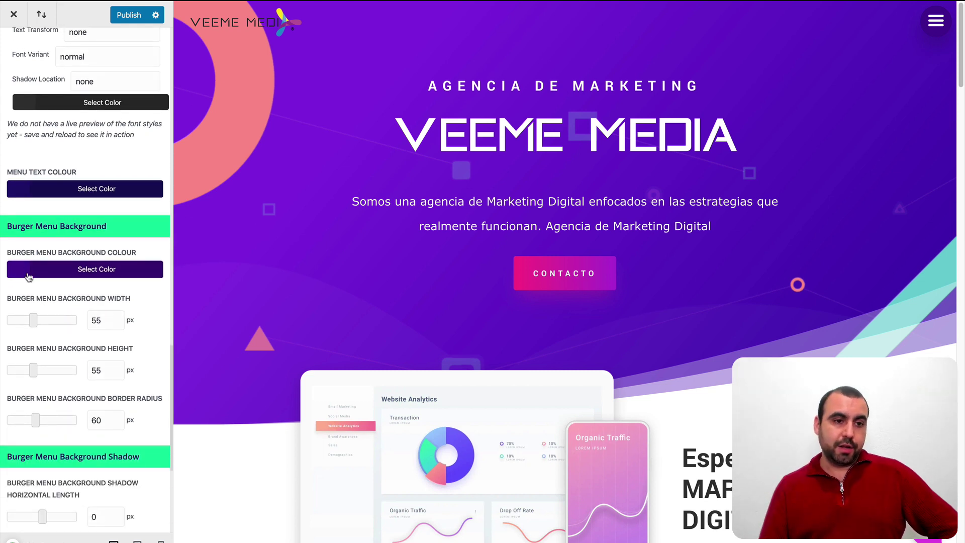
scroll(31, 266, down, 2)
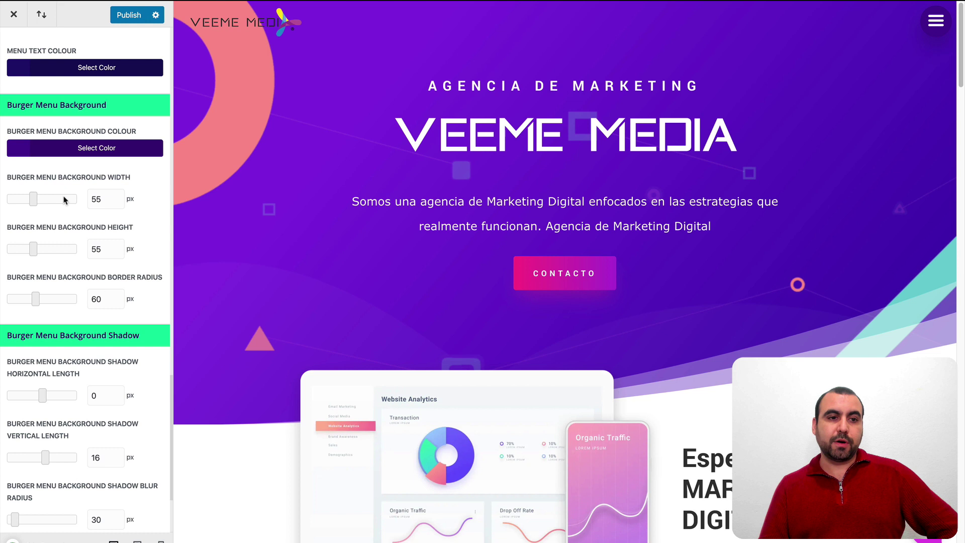
mouse_move(33, 252)
mouse_down()
mouse_move(48, 256)
mouse_move(23, 250)
mouse_up()
mouse_move(37, 202)
mouse_down()
mouse_move(68, 207)
mouse_move(35, 211)
mouse_up()
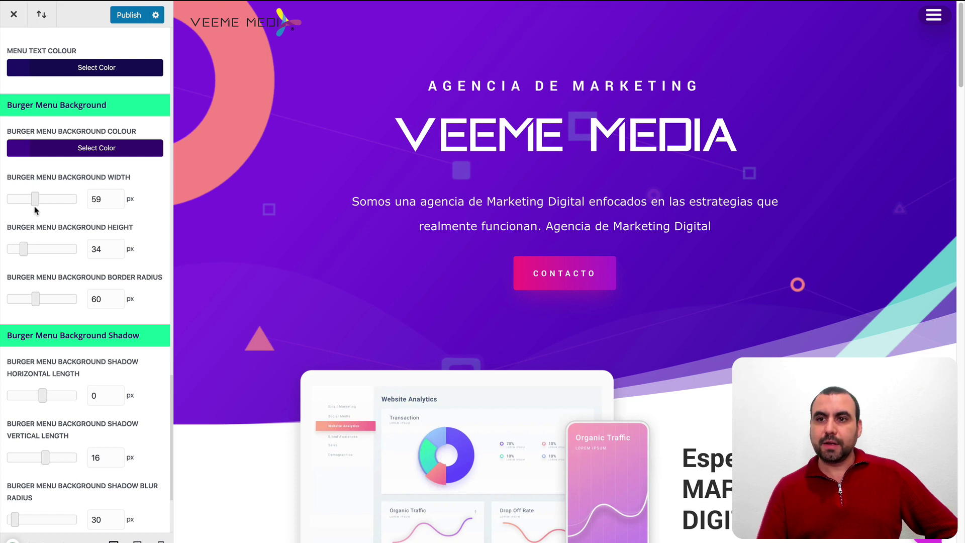
- Go back to the list of Divi Mobile sections
scroll(114, 329, down, 5)
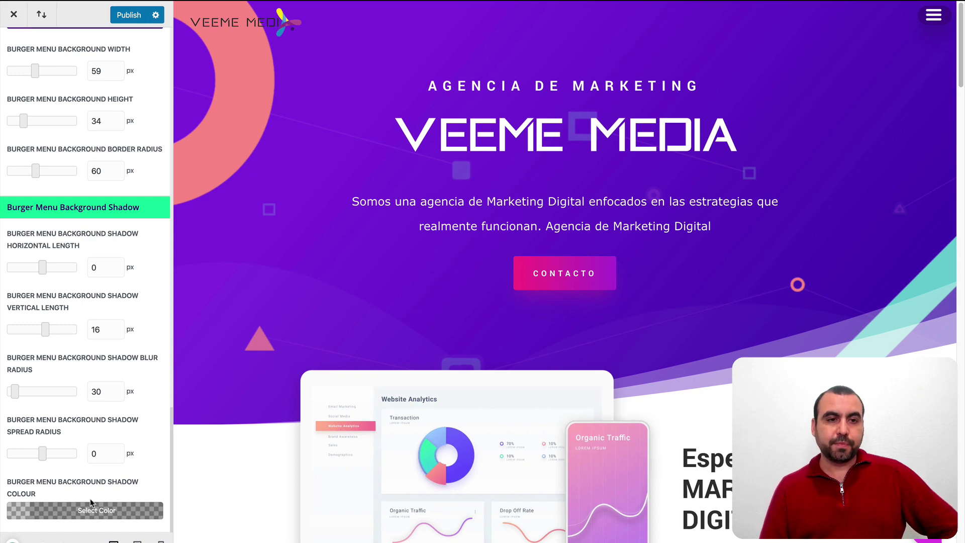
scroll(94, 227, up, 10)
click(16, 48)
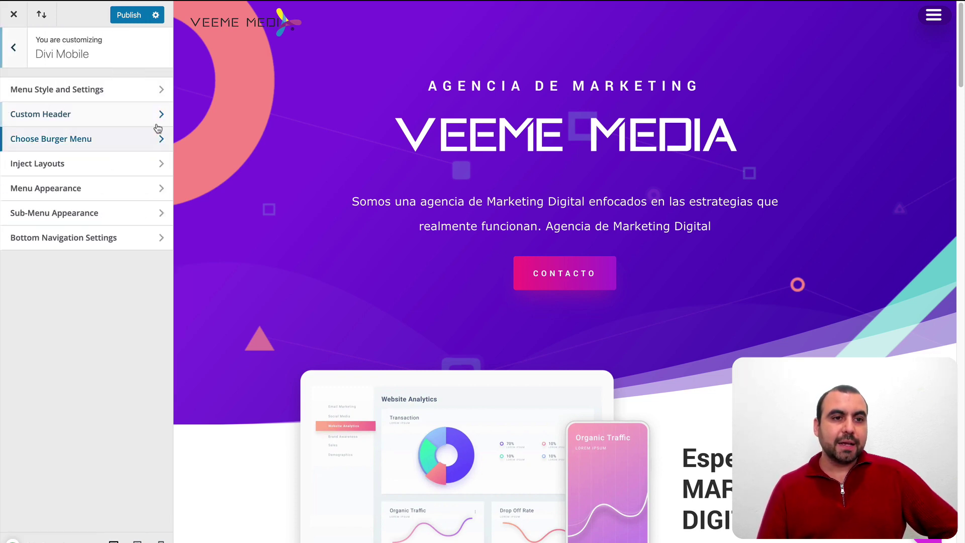
- Inject the 'logo menu' layout above the mobile menu and preview it in the open menu
click(108, 169)
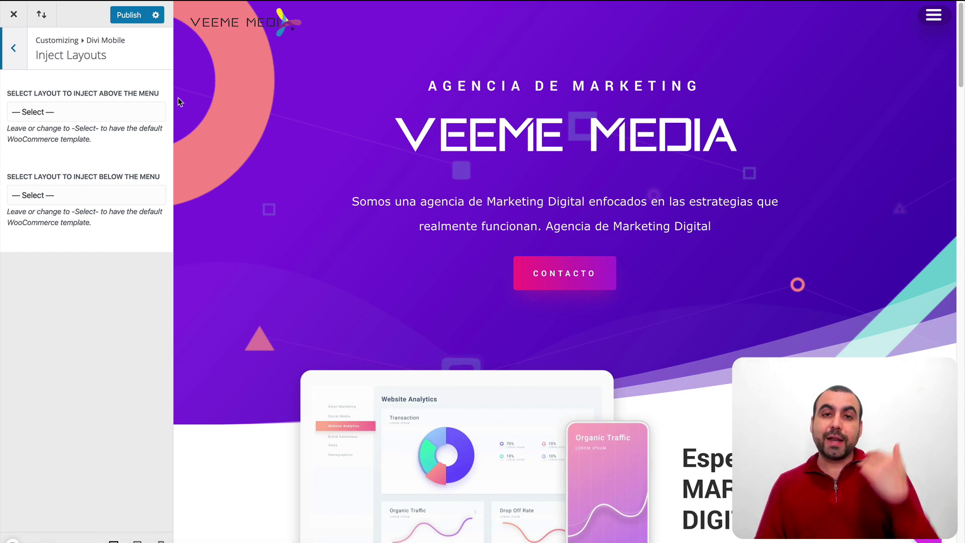
click(55, 114)
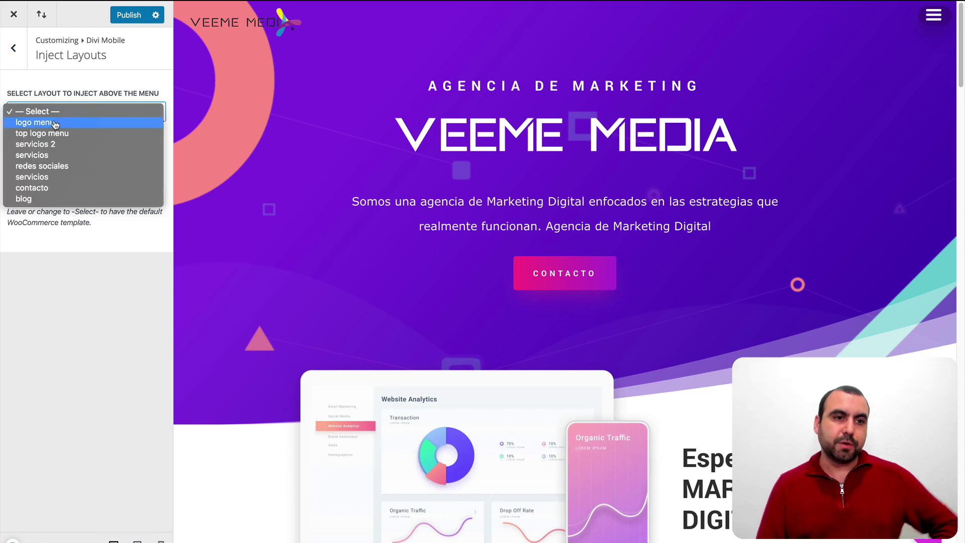
click(53, 124)
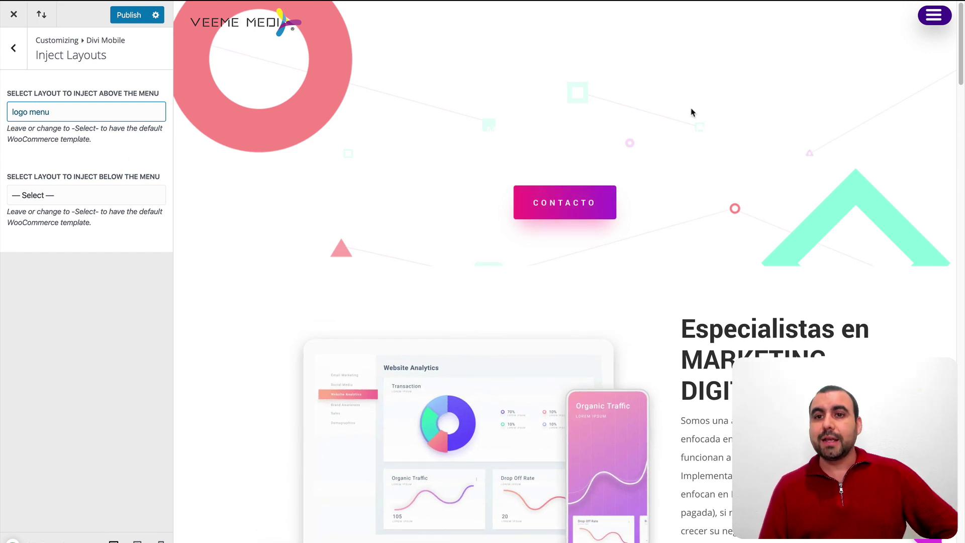
click(934, 16)
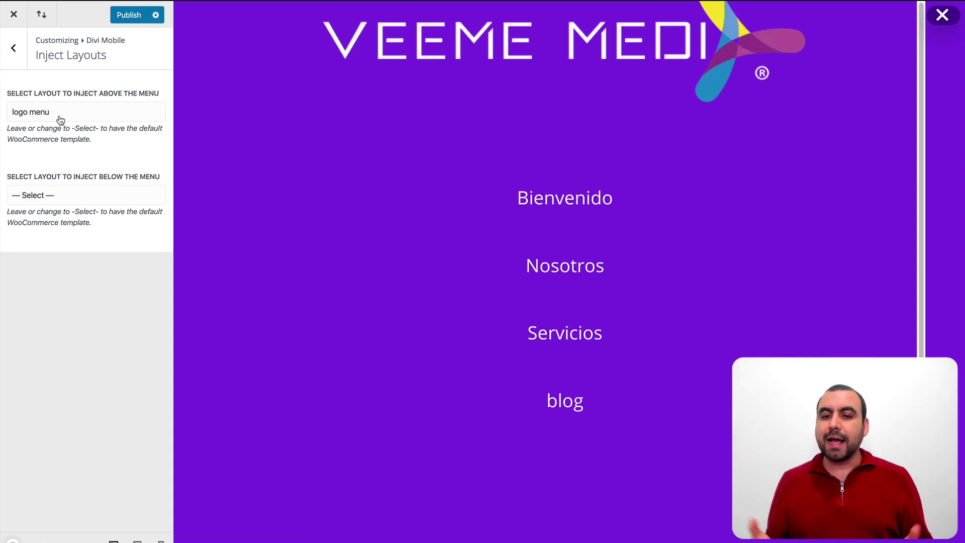
- Inject the 'logo menu' layout below the mobile menu too and check both logos in the preview
click(26, 195)
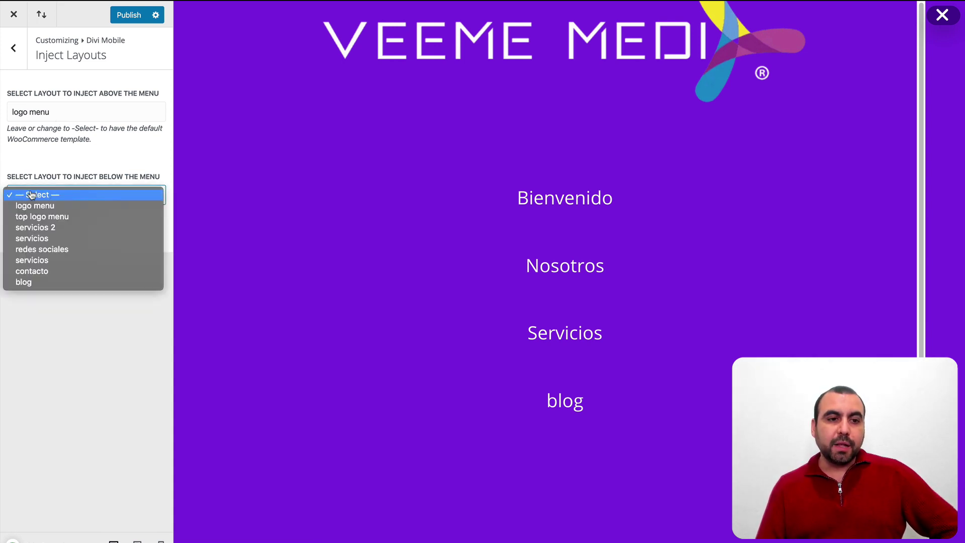
click(46, 205)
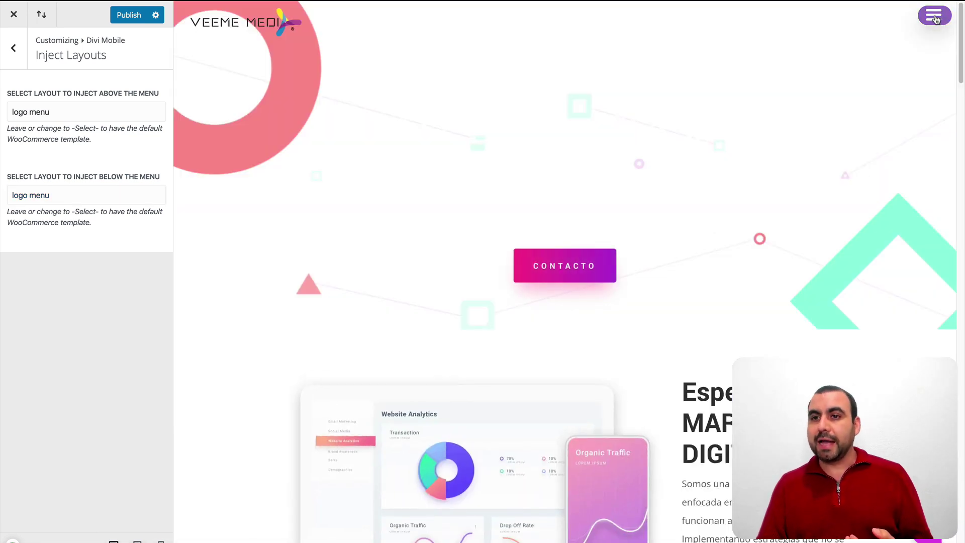
click(936, 19)
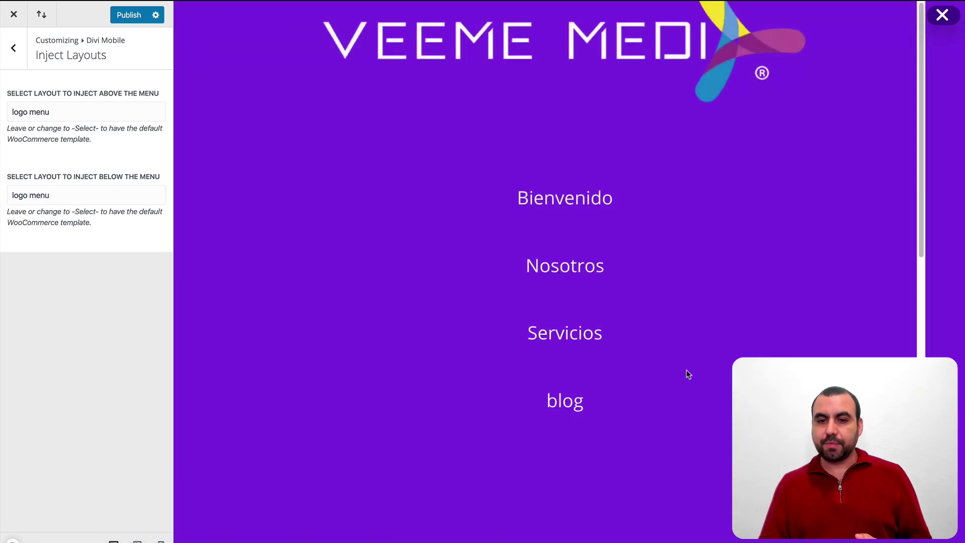
scroll(661, 391, down, 6)
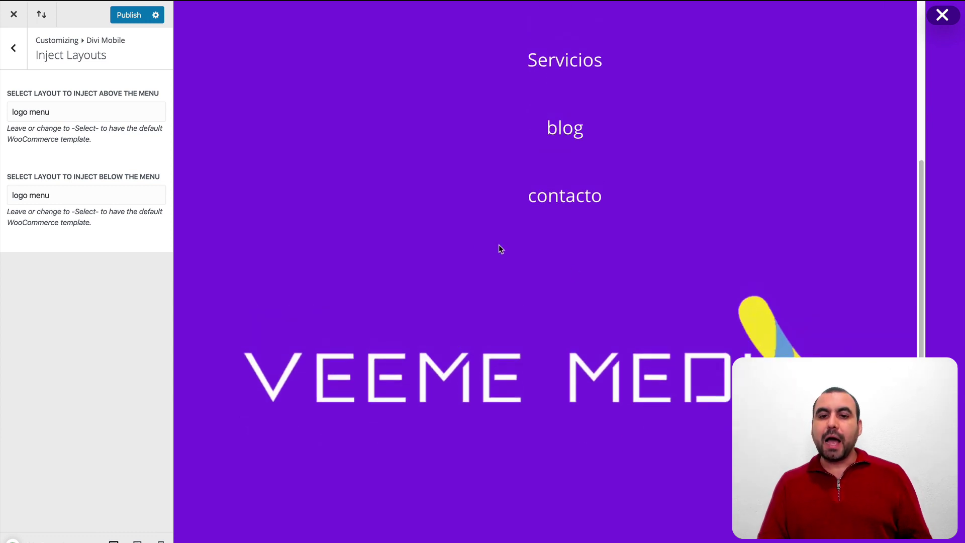
scroll(460, 244, up, 5)
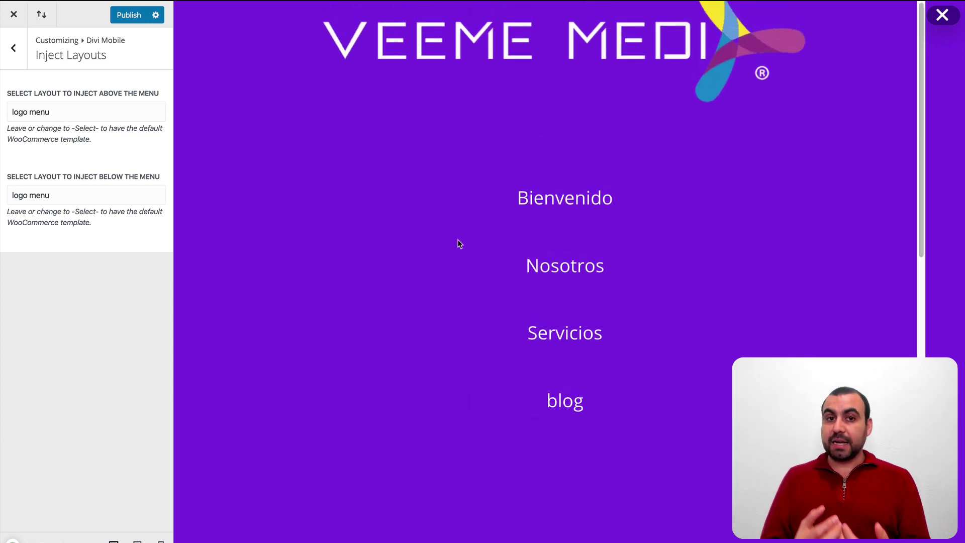
- Reset both the below-menu and above-menu injections to '— Select —'
click(113, 190)
click(85, 184)
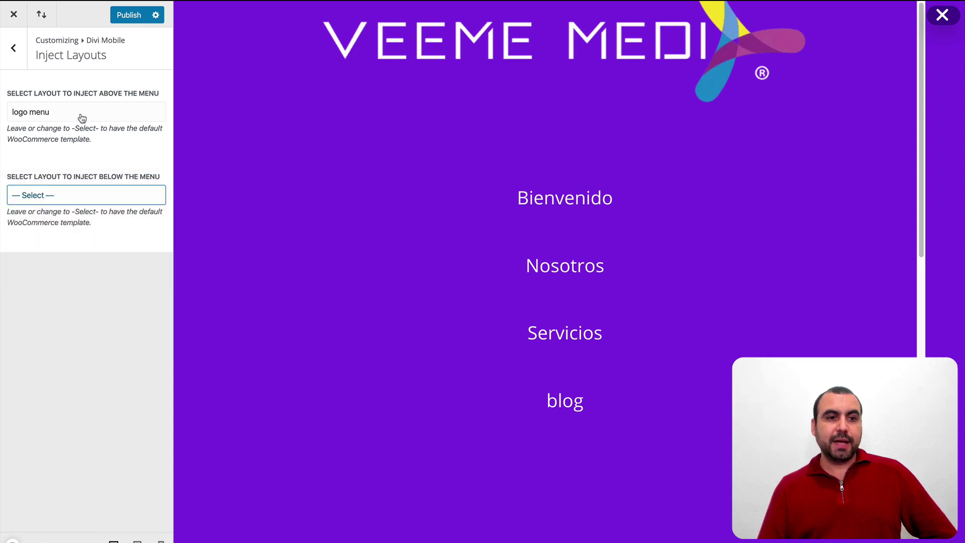
click(81, 114)
click(82, 112)
click(77, 111)
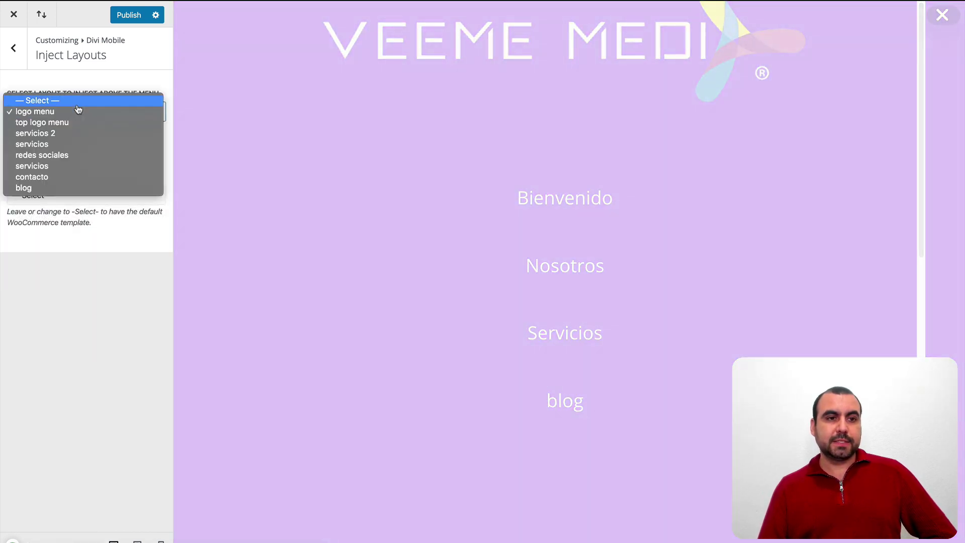
click(38, 100)
click(15, 48)
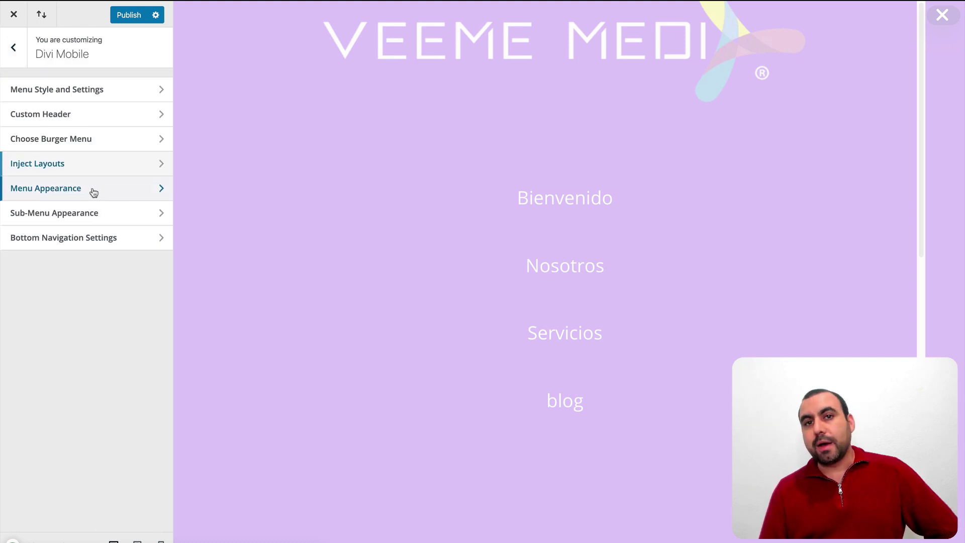
- Set the Menu Appearance background colour to black (#000000) and confirm it in the open mobile menu
click(94, 192)
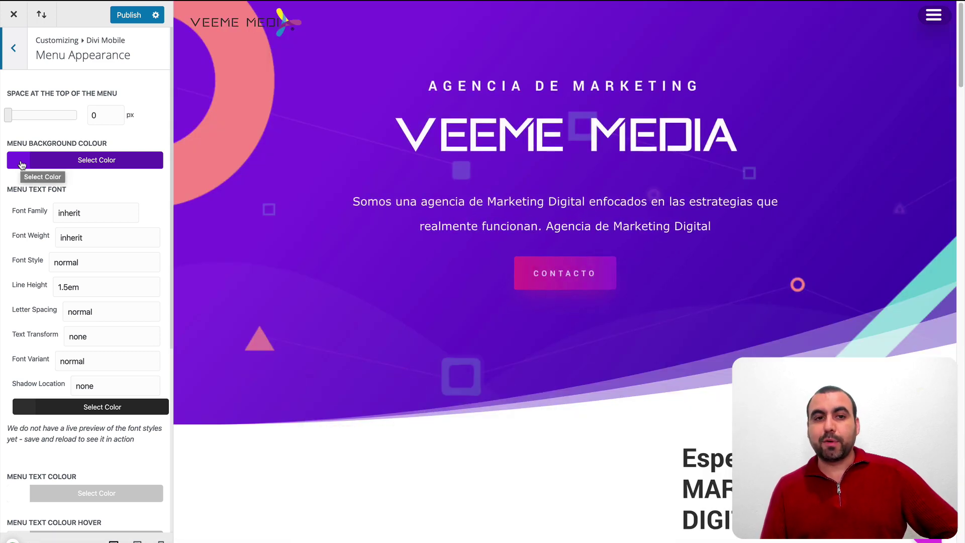
click(933, 16)
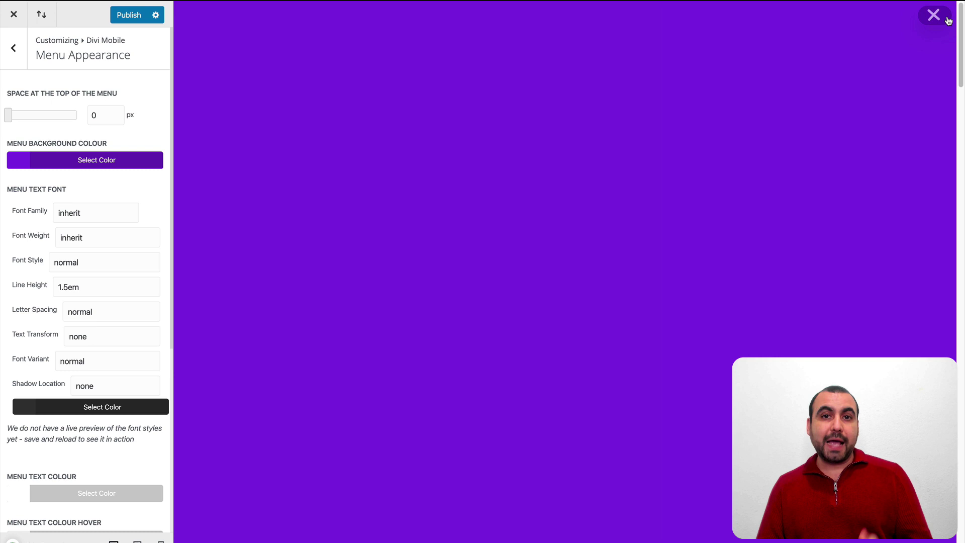
click(943, 16)
click(20, 161)
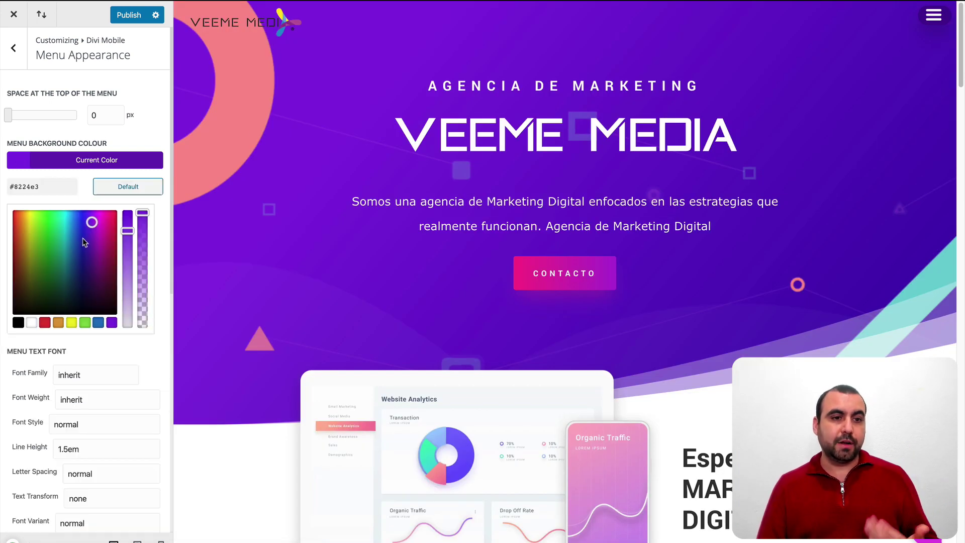
click(17, 322)
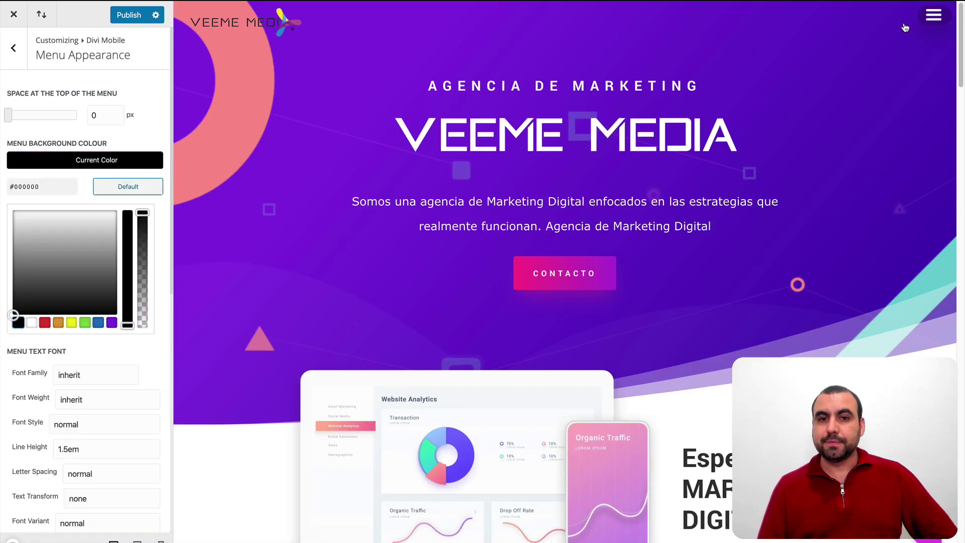
click(152, 141)
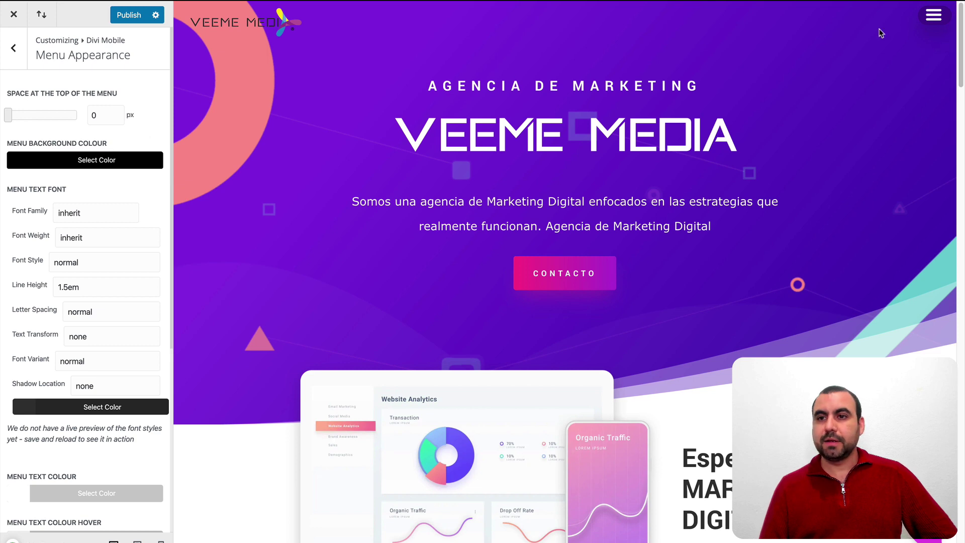
click(933, 15)
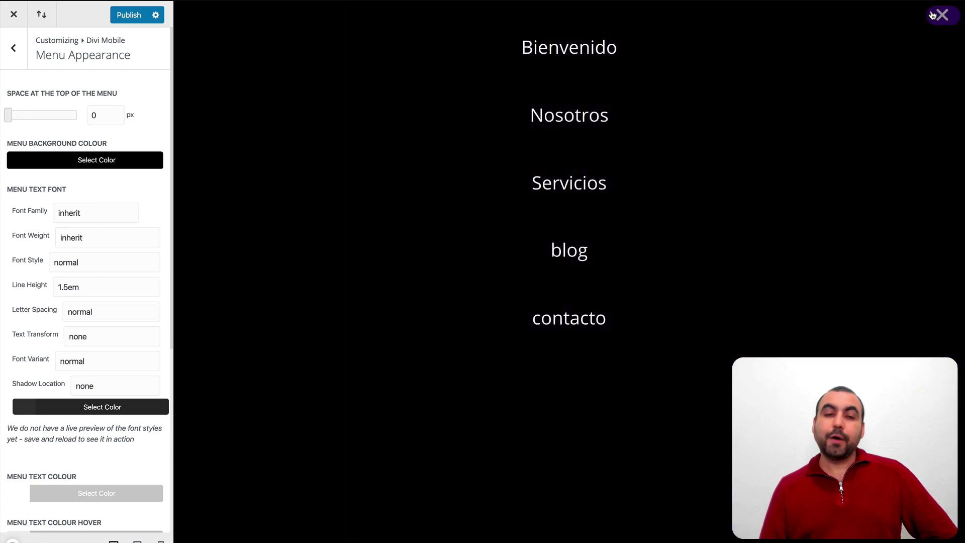
click(933, 15)
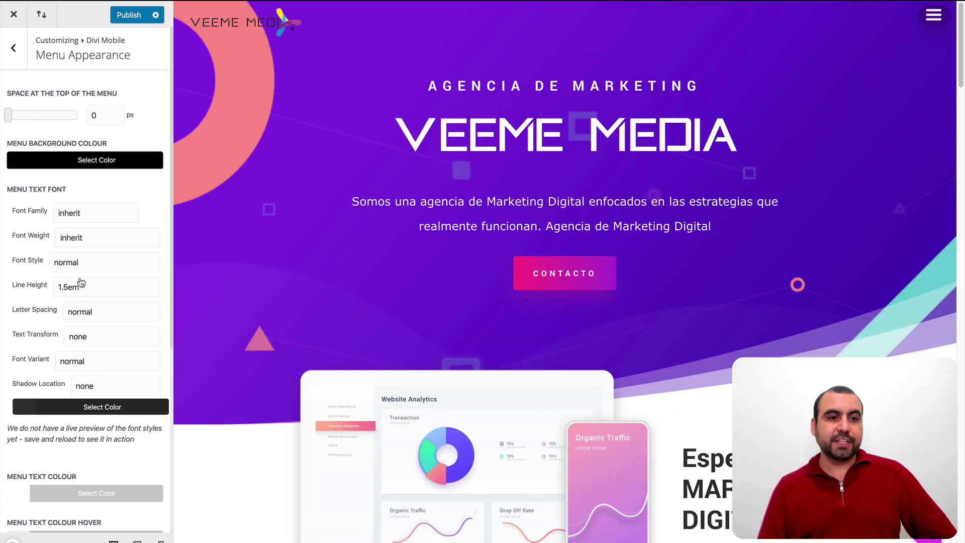
scroll(80, 283, down, 3)
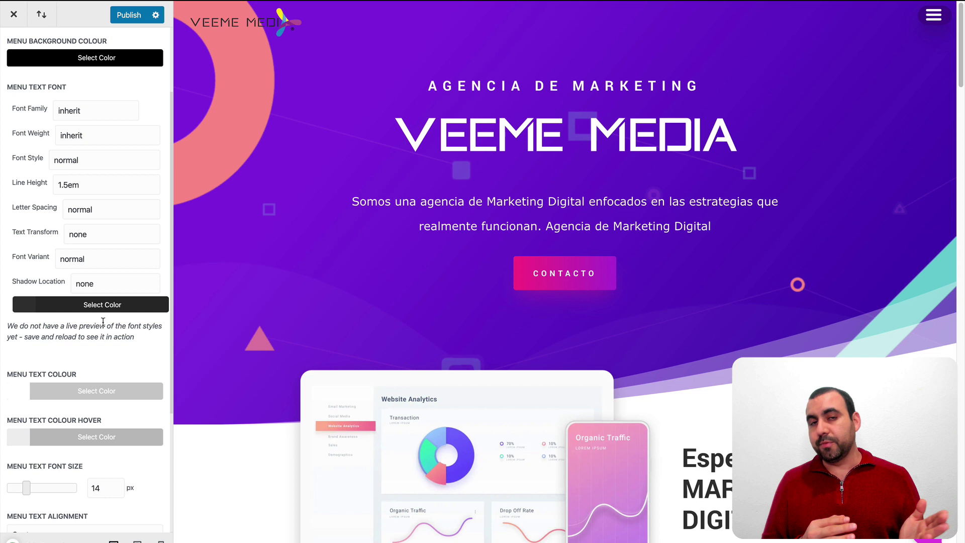
scroll(81, 281, down, 6)
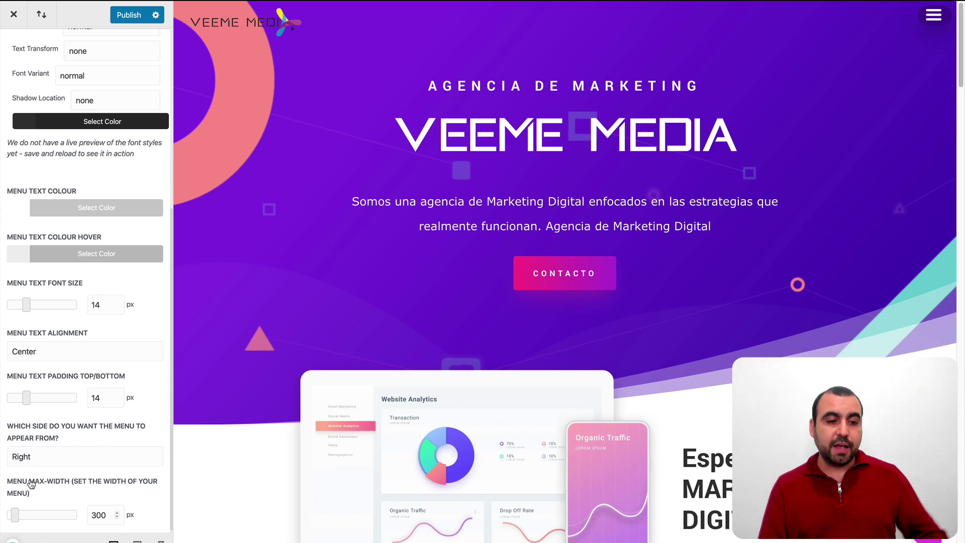
scroll(45, 487, down, 1)
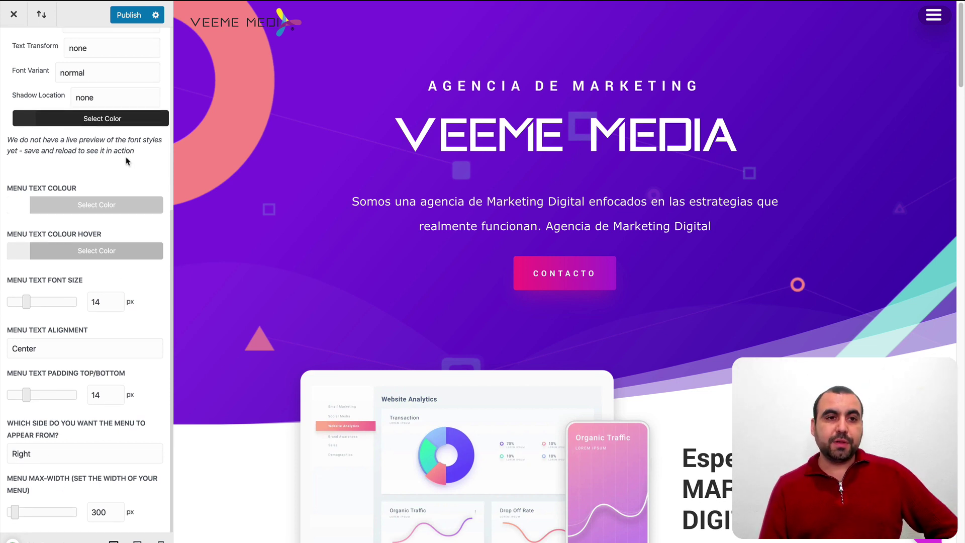